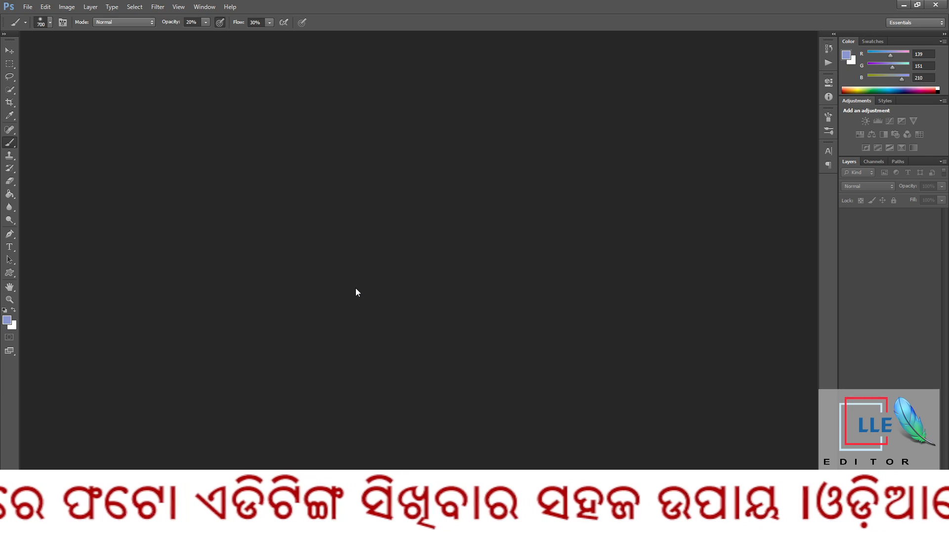
- Open the photo BRG (20) from the Chif 15 folder and duplicate its background layer
{"action": "left_click", "coordinate": [27, 7]}
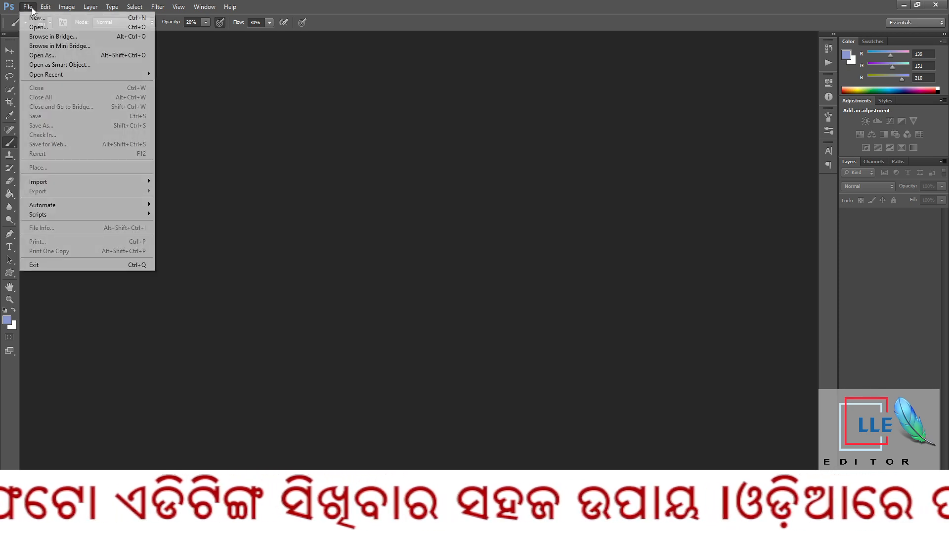
{"action": "left_click", "coordinate": [48, 32]}
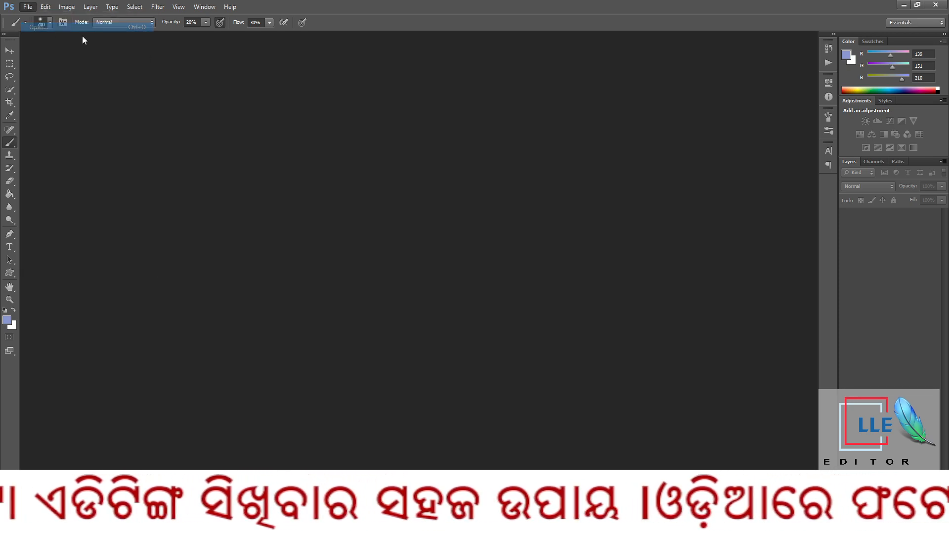
{"action": "scroll", "coordinate": [482, 251], "scroll_direction": "down", "scroll_amount": 1}
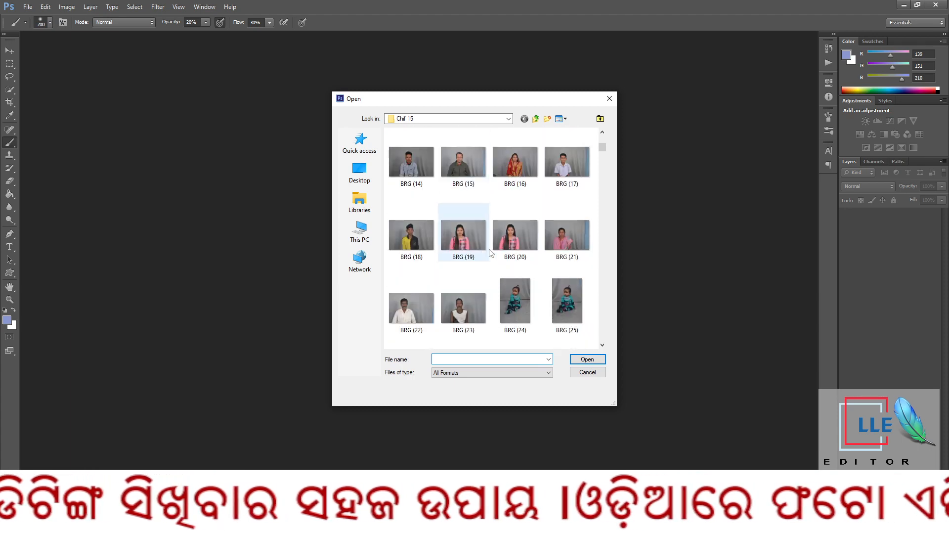
{"action": "left_click", "coordinate": [515, 238]}
{"action": "left_click", "coordinate": [587, 359]}
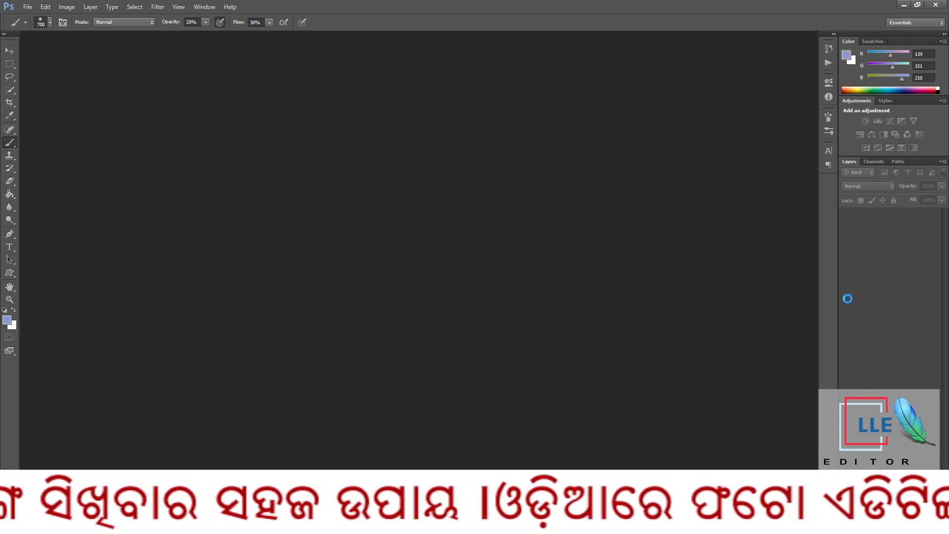
{"action": "key", "text": "ctrl+j"}
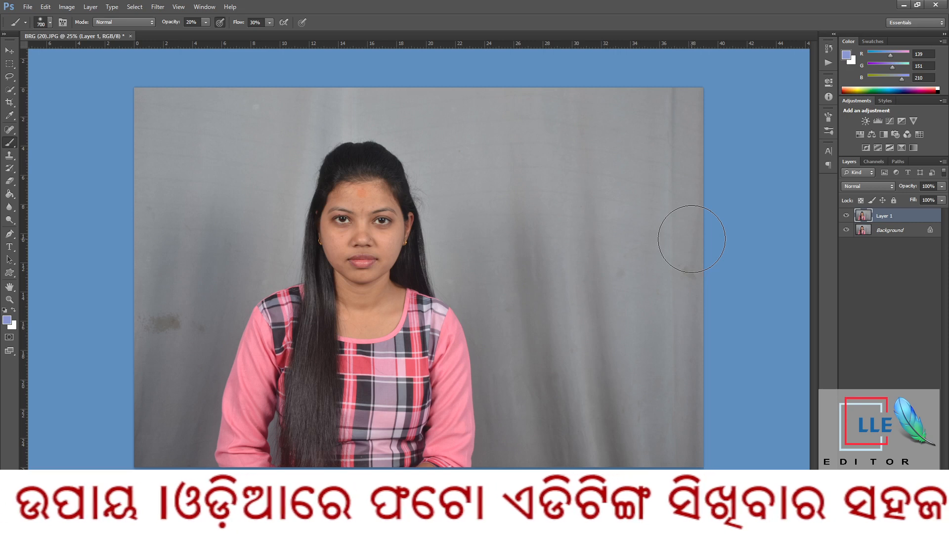
- Bring up Levels with the last used settings on the duplicate layer and set the RGB midtones to 1.08
{"action": "key", "text": "alt"}
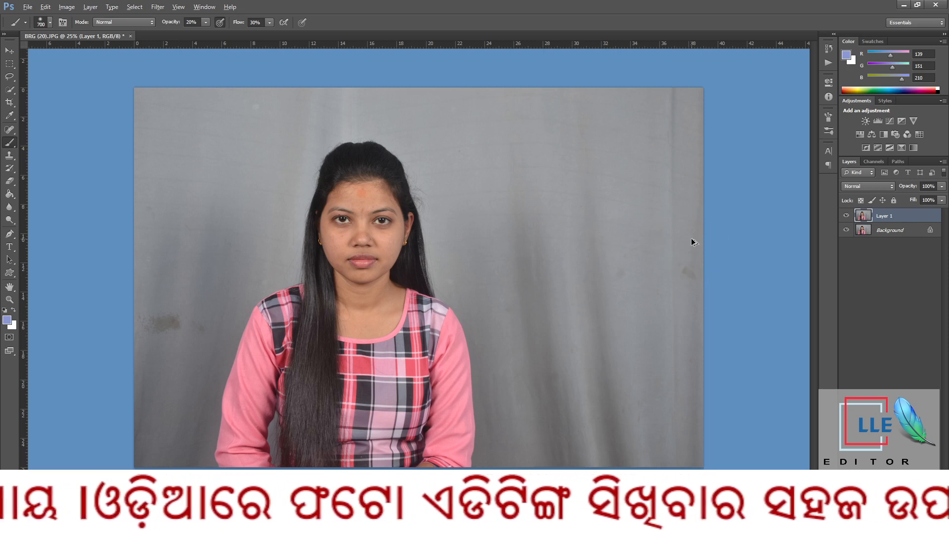
{"action": "key", "text": "ctrl+alt+l"}
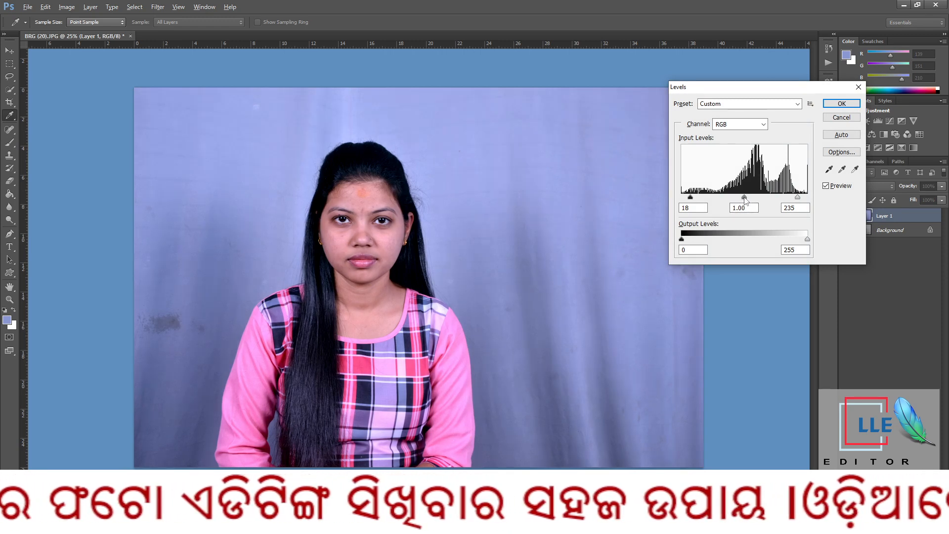
{"action": "left_click", "coordinate": [741, 124]}
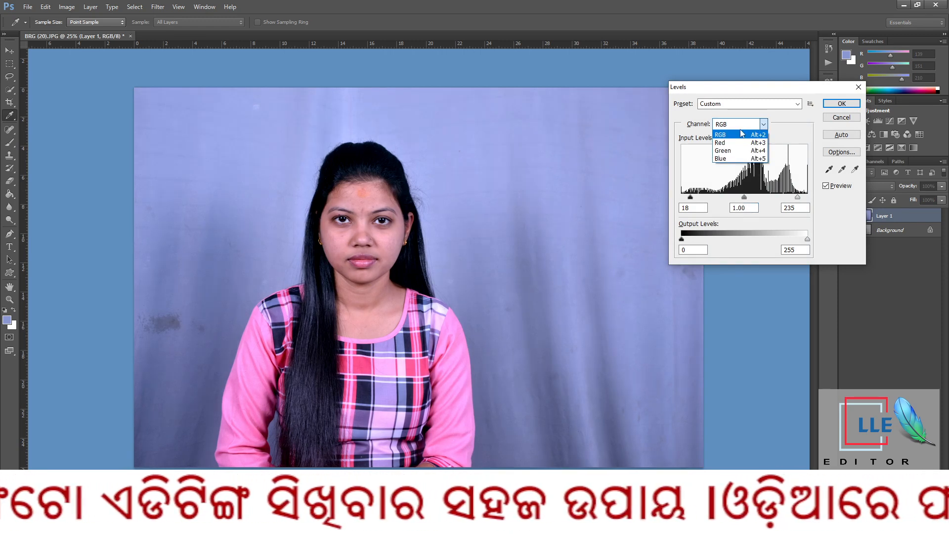
{"action": "left_click", "coordinate": [742, 133]}
{"action": "left_click", "coordinate": [738, 124]}
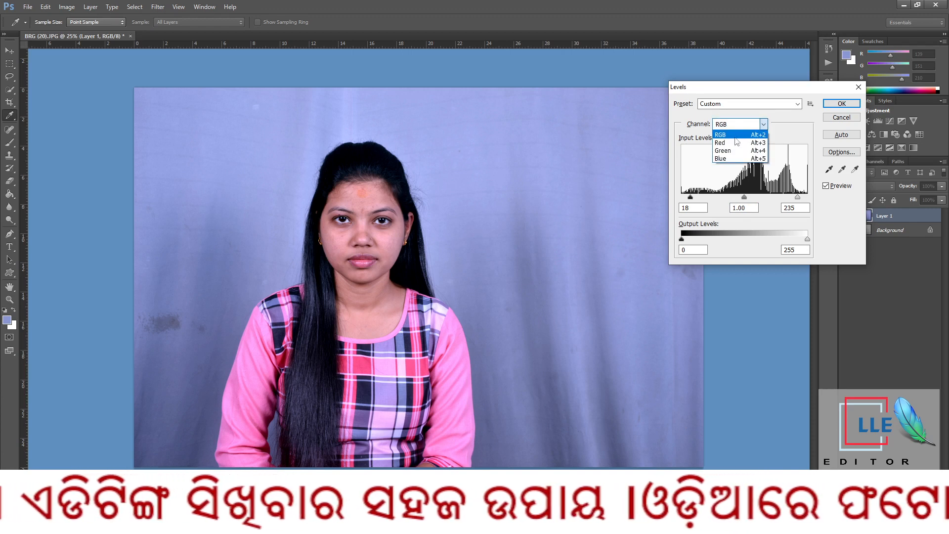
{"action": "left_click", "coordinate": [747, 201]}
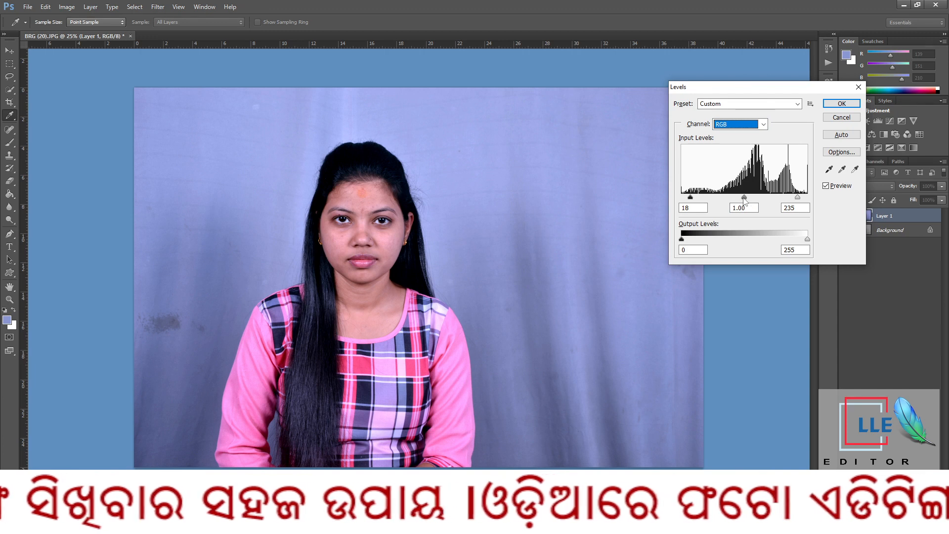
{"action": "left_click_drag", "start_coordinate": [744, 200], "coordinate": [692, 198]}
- Set the Green channel's input levels to 22 for shadows and 231 for highlights
{"action": "left_click", "coordinate": [738, 124]}
{"action": "left_click", "coordinate": [730, 143]}
{"action": "left_click", "coordinate": [738, 125]}
{"action": "left_click", "coordinate": [732, 152]}
{"action": "left_click_drag", "start_coordinate": [799, 199], "coordinate": [796, 198]}
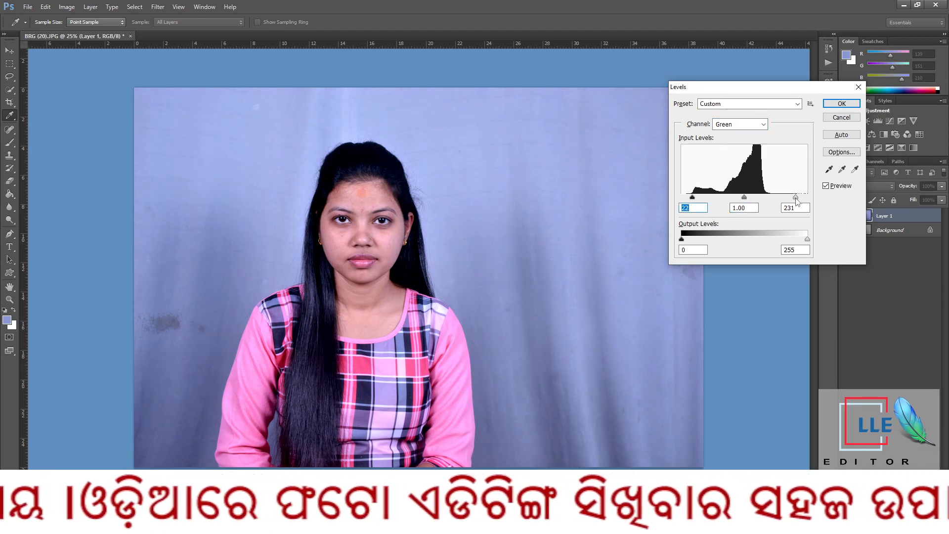
- Set the Blue channel's input levels to 23 for shadows, 1.11 for midtones and 198 for highlights
{"action": "left_click", "coordinate": [751, 126]}
{"action": "left_click", "coordinate": [740, 160]}
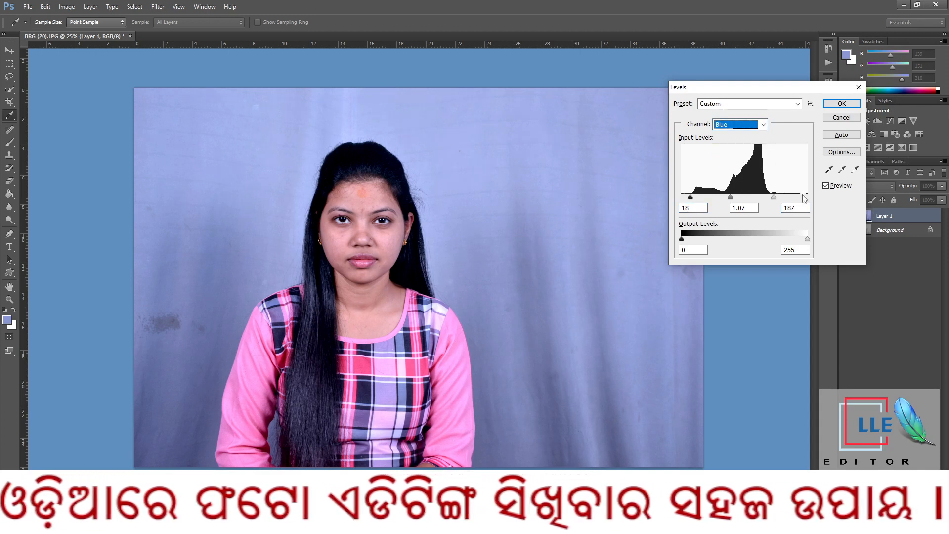
{"action": "left_click_drag", "start_coordinate": [774, 198], "coordinate": [779, 198]}
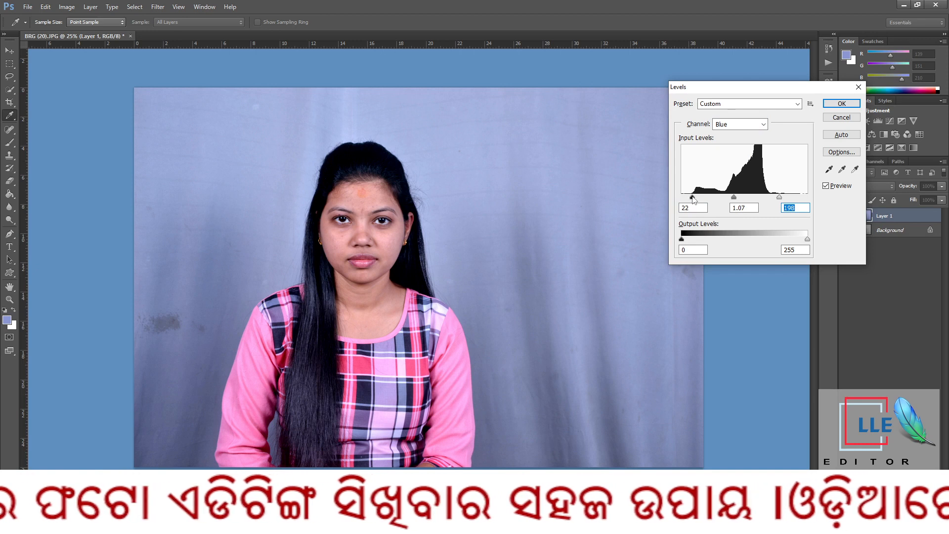
{"action": "left_click", "coordinate": [693, 198]}
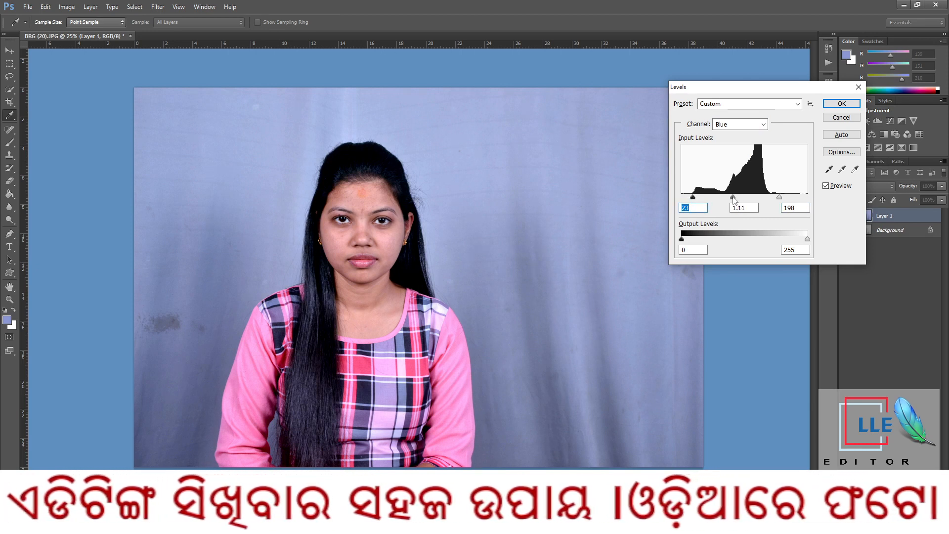
- Set the RGB channel's shadow input to 23, compare with the original photo and apply the Levels adjustment
{"action": "left_click", "coordinate": [740, 124]}
{"action": "left_click", "coordinate": [726, 131]}
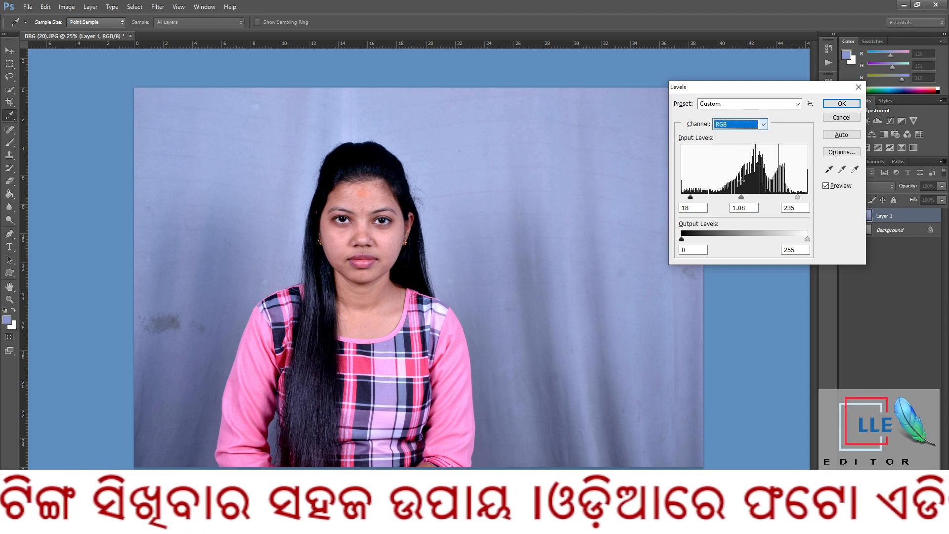
{"action": "left_click_drag", "start_coordinate": [691, 197], "coordinate": [694, 201]}
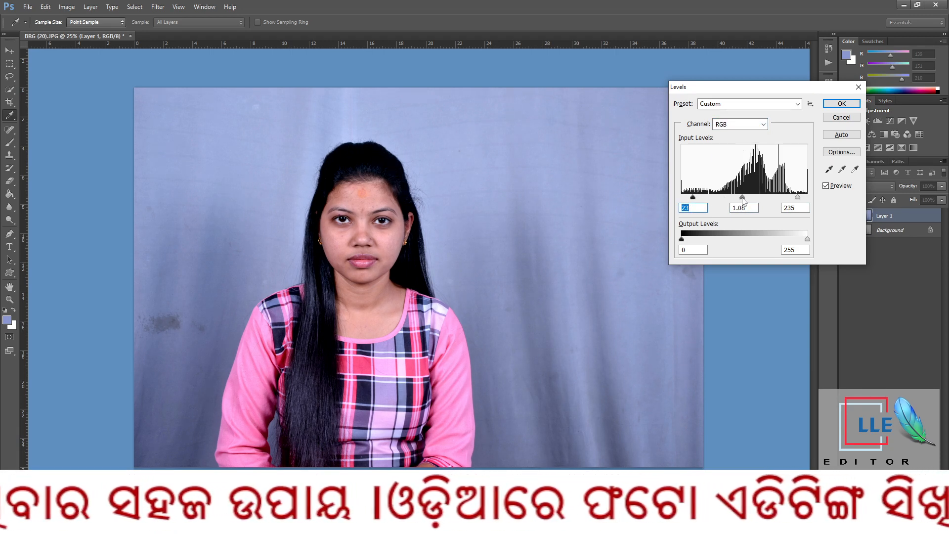
{"action": "left_click", "coordinate": [834, 188]}
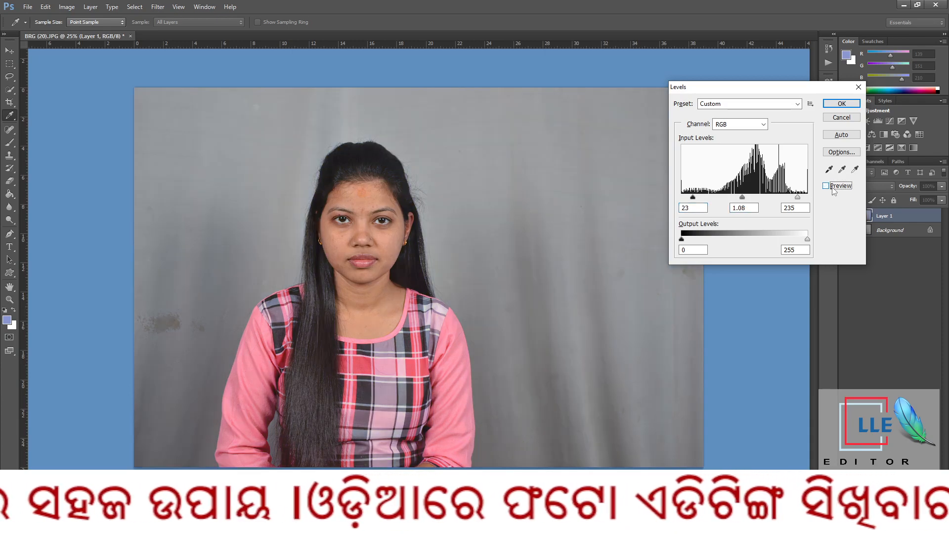
{"action": "left_click", "coordinate": [834, 188]}
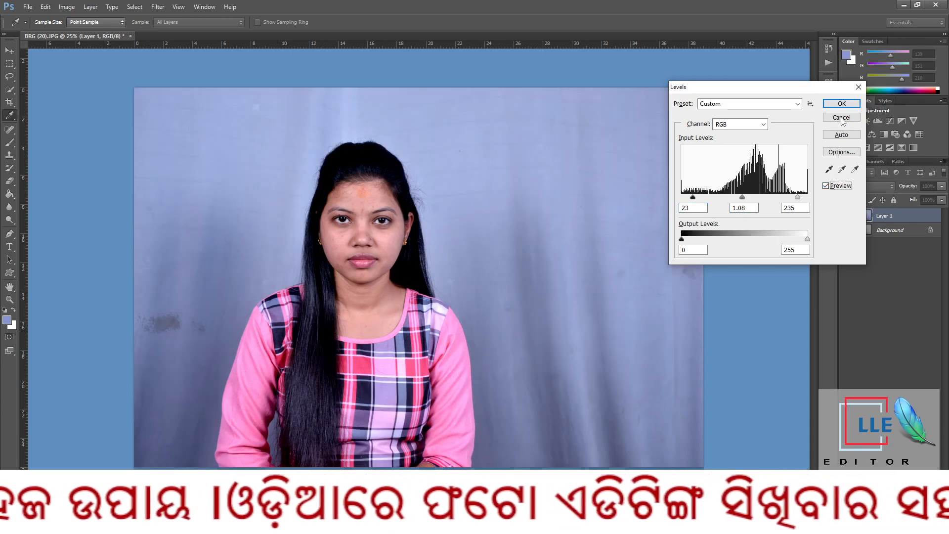
{"action": "left_click", "coordinate": [842, 103]}
- Select the woman's face, neck and upper hair with the Quick Selection tool
{"action": "key", "text": "b"}
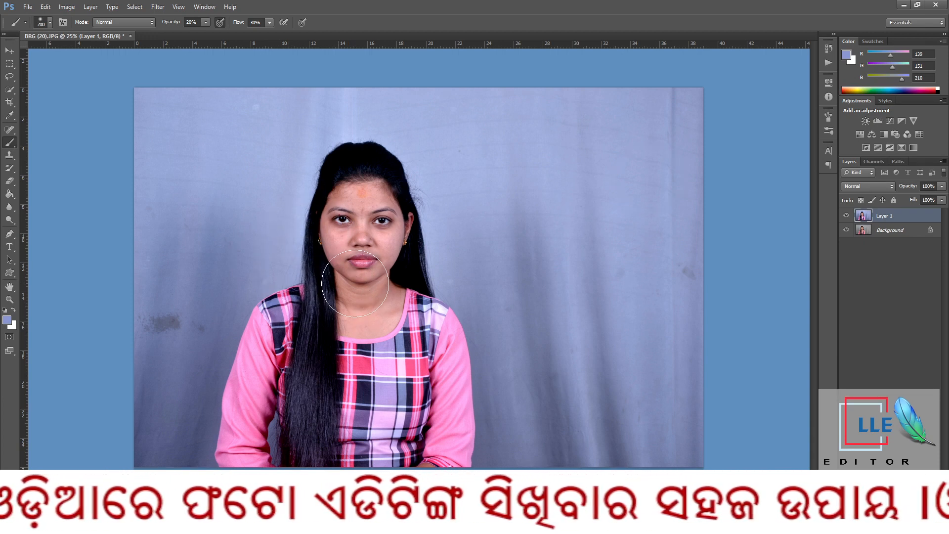
{"action": "key", "text": "w"}
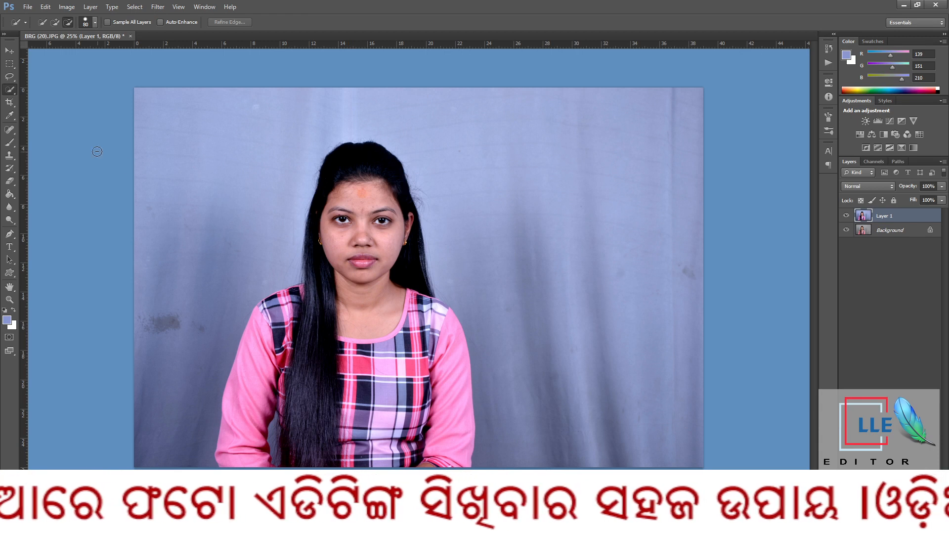
{"action": "right_click", "coordinate": [9, 90]}
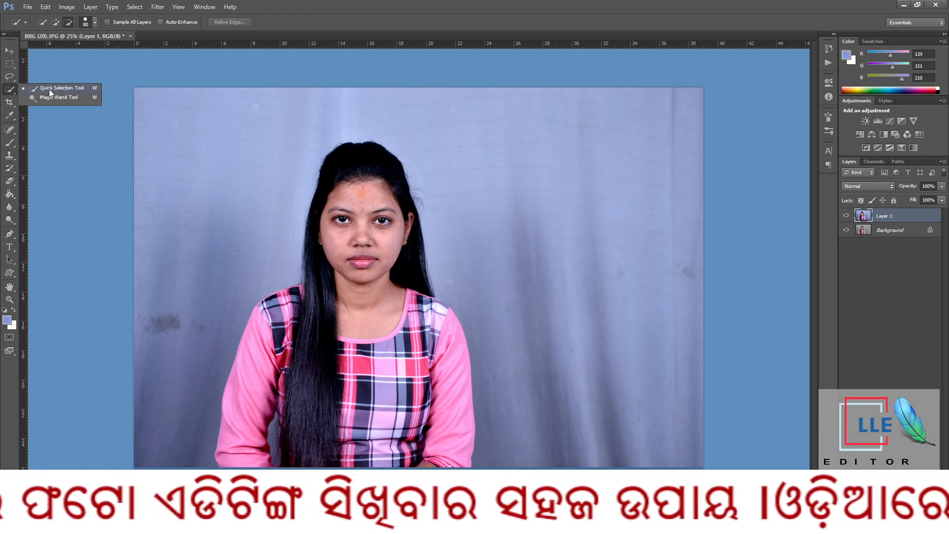
{"action": "left_click", "coordinate": [49, 89]}
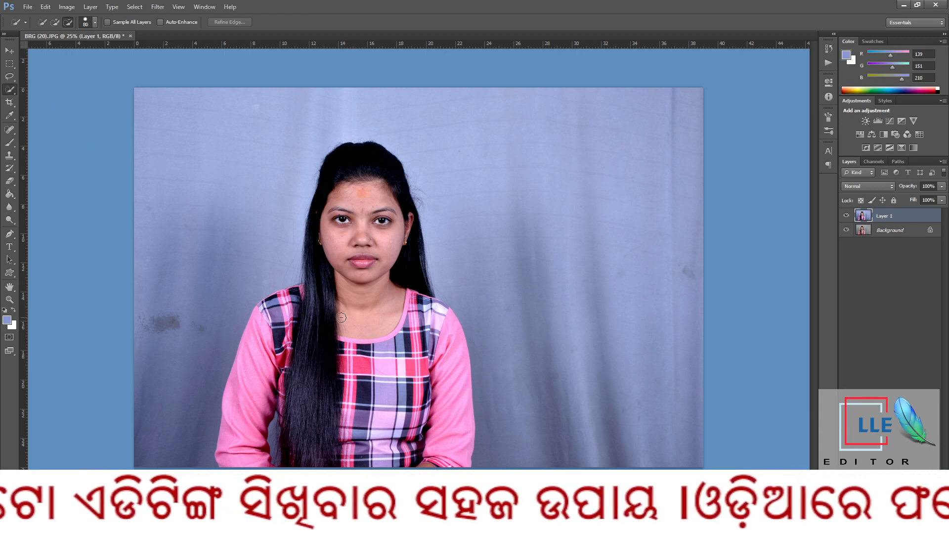
{"action": "mouse_move", "coordinate": [351, 326]}
{"action": "left_mouse_down"}
{"action": "mouse_move", "coordinate": [371, 314]}
{"action": "mouse_move", "coordinate": [379, 283]}
{"action": "mouse_move", "coordinate": [361, 204]}
{"action": "left_mouse_up"}
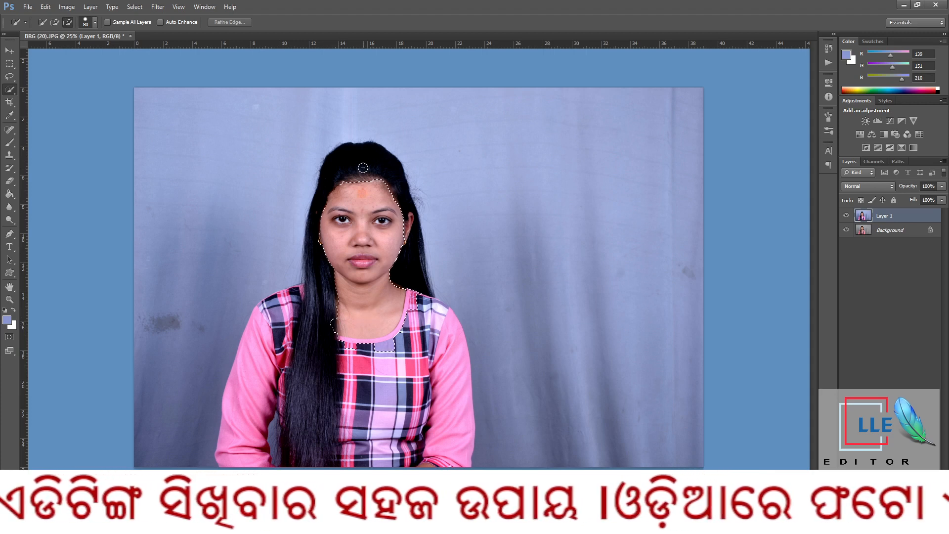
{"action": "mouse_move", "coordinate": [363, 168]}
{"action": "left_mouse_down"}
{"action": "mouse_move", "coordinate": [389, 208]}
{"action": "mouse_move", "coordinate": [403, 261]}
{"action": "left_mouse_up"}
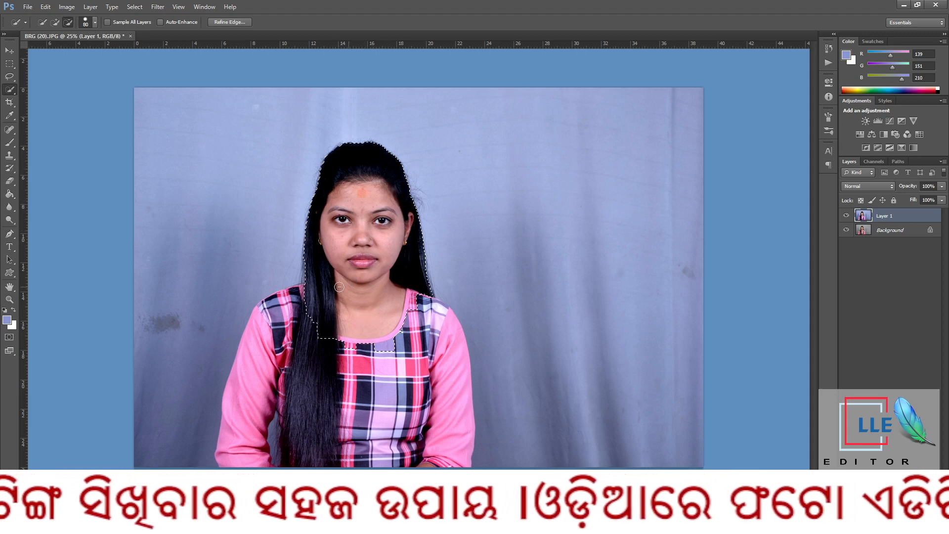
- Apply a Surface Blur with radius 5 pixels and threshold 6 levels to the selected face area
{"action": "left_click", "coordinate": [157, 7]}
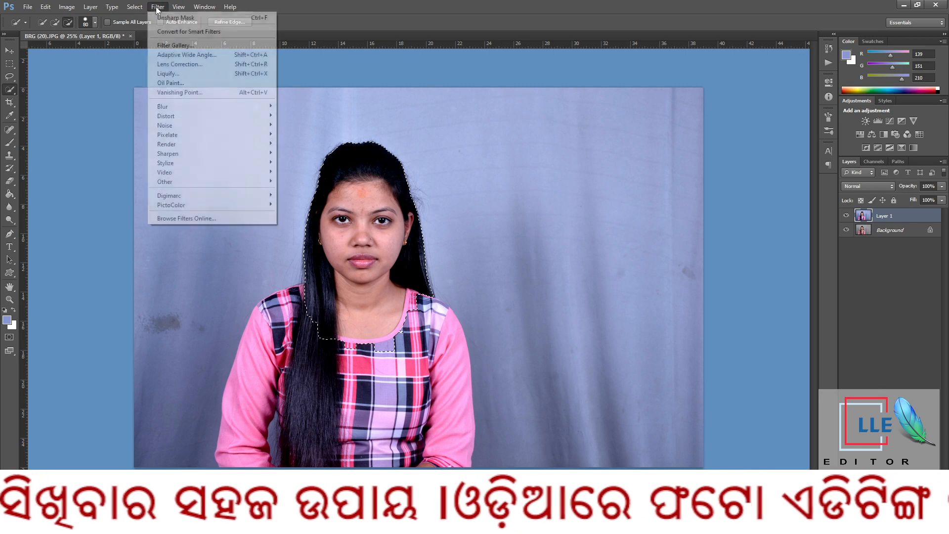
{"action": "mouse_move", "coordinate": [201, 108]}
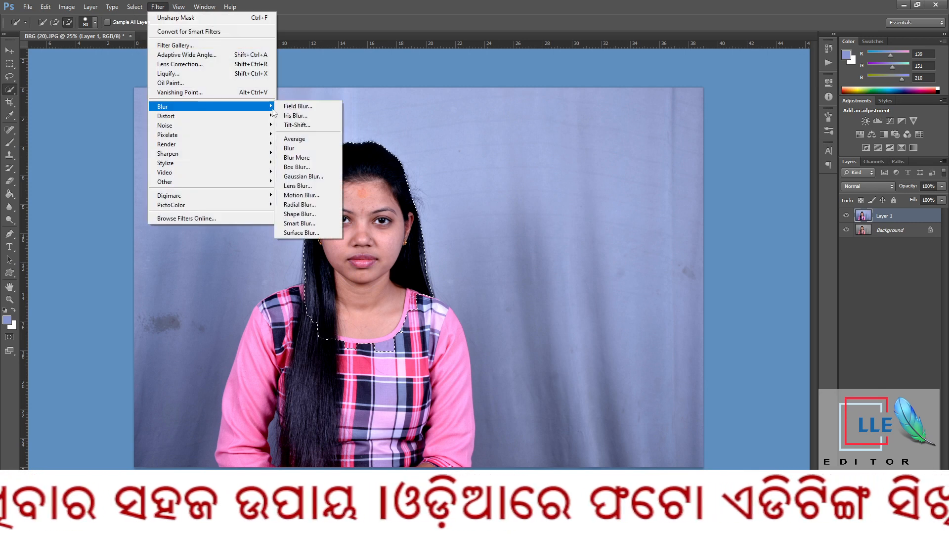
{"action": "left_click", "coordinate": [314, 235]}
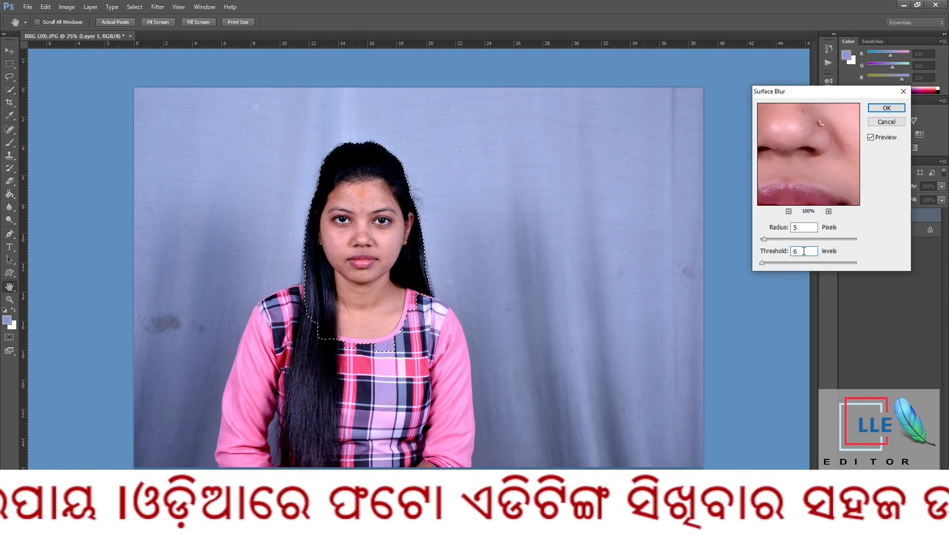
{"action": "left_click", "coordinate": [885, 107]}
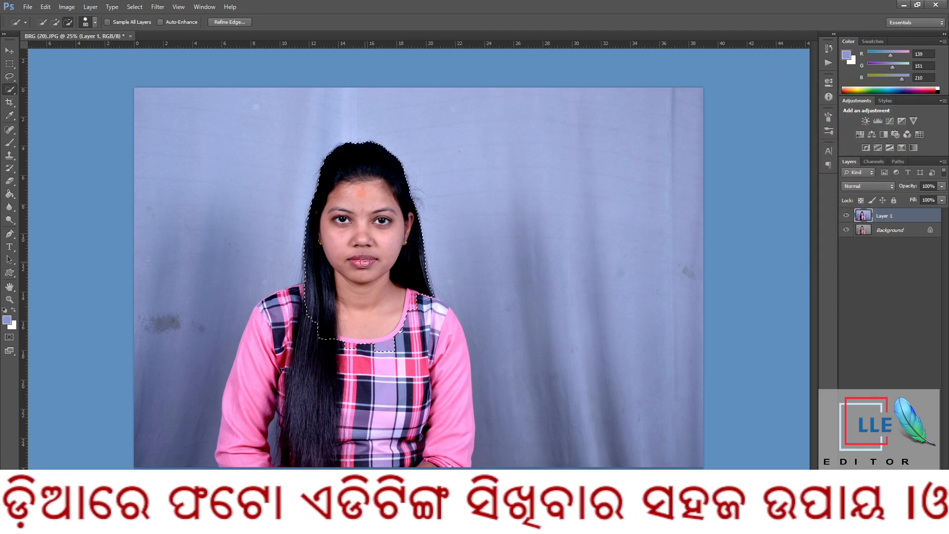
- Sample the cheek's skin tone as the Brush colour, using 20% opacity and 30% flow
{"action": "key", "text": "b"}
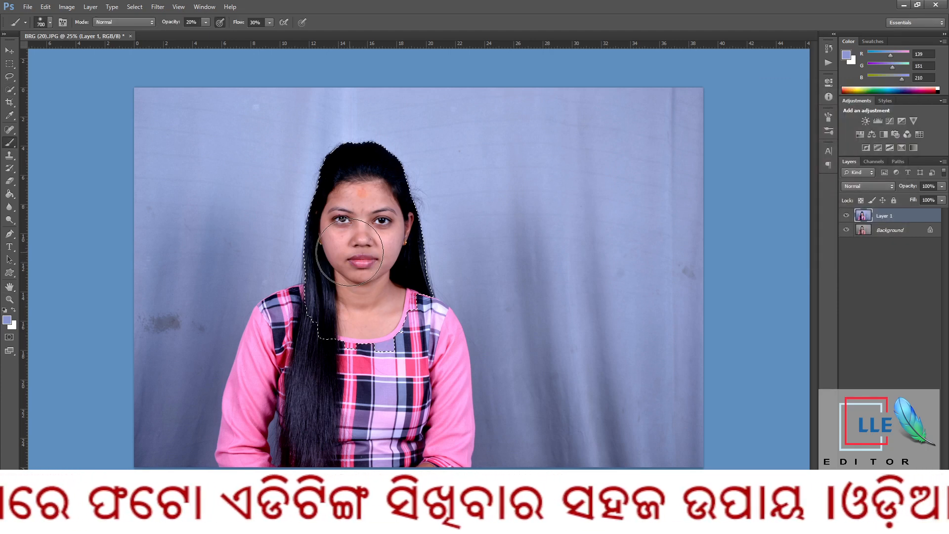
{"action": "left_click", "coordinate": [339, 245], "text": "alt"}
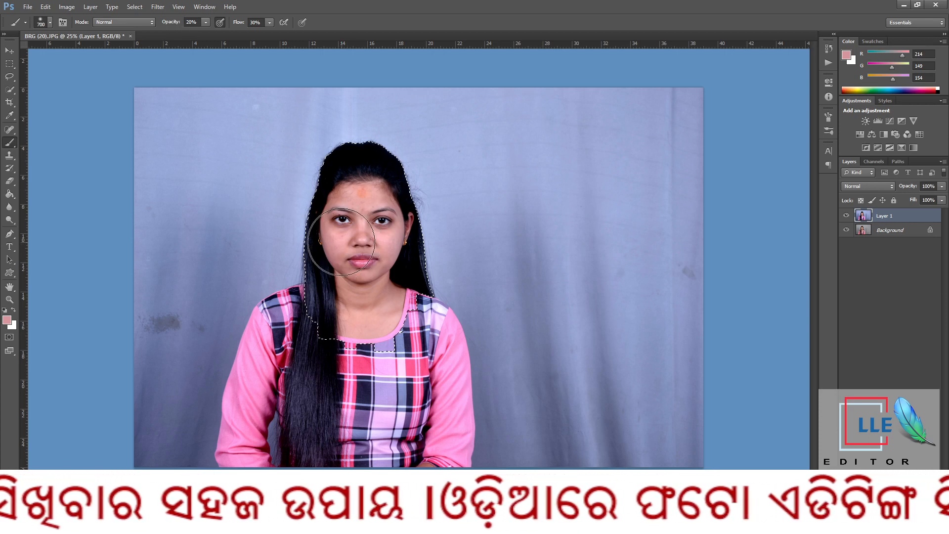
{"action": "left_click", "coordinate": [189, 21]}
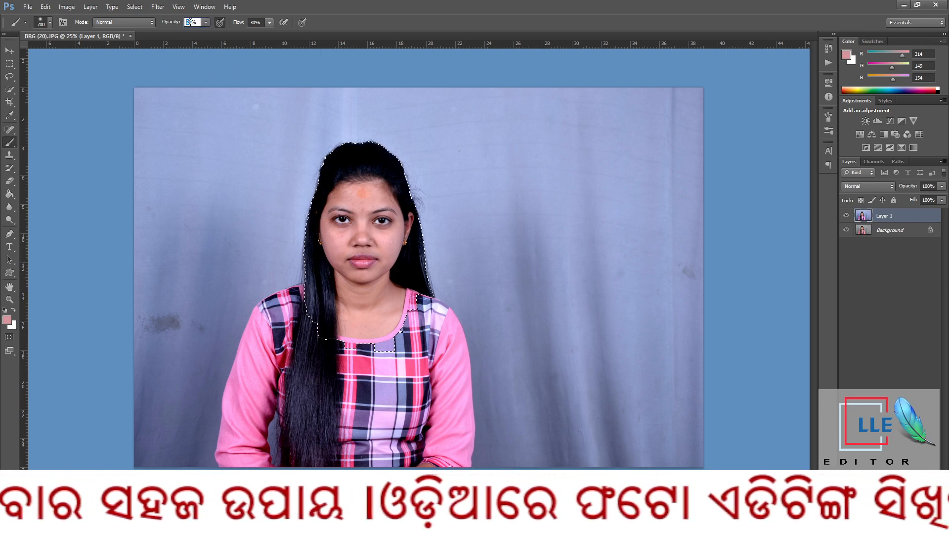
{"action": "left_click", "coordinate": [253, 22]}
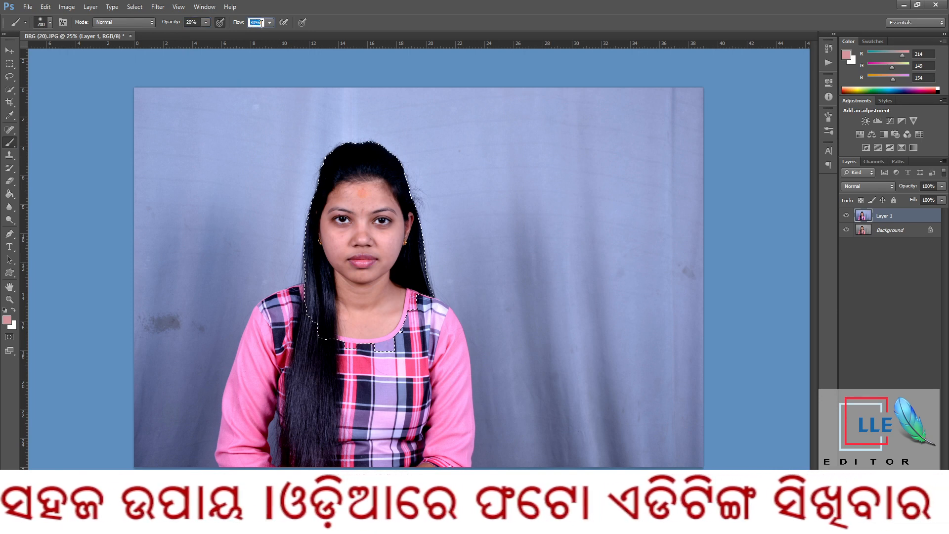
{"action": "left_click", "coordinate": [338, 254], "text": "alt"}
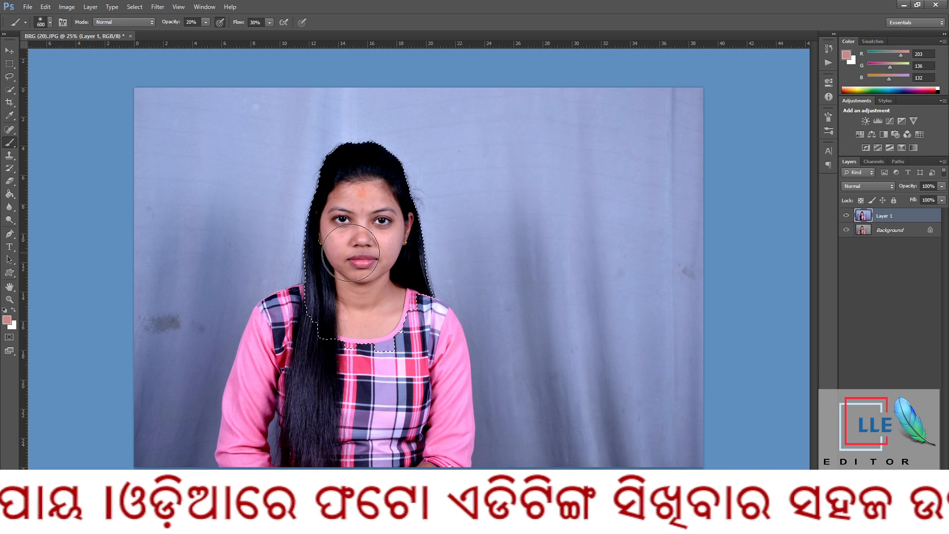
- Paint the sampled skin tone over the cheek and nose area, reducing the brush size to 150 and 100 px
{"action": "key", "text": "bracketleft"}
{"action": "key", "text": "bracketleft"}
{"action": "key", "text": "bracketleft"}
{"action": "key", "text": "bracketleft"}
{"action": "key", "text": "bracketleft"}
{"action": "key", "text": "bracketleft"}
{"action": "key", "text": "bracketleft"}
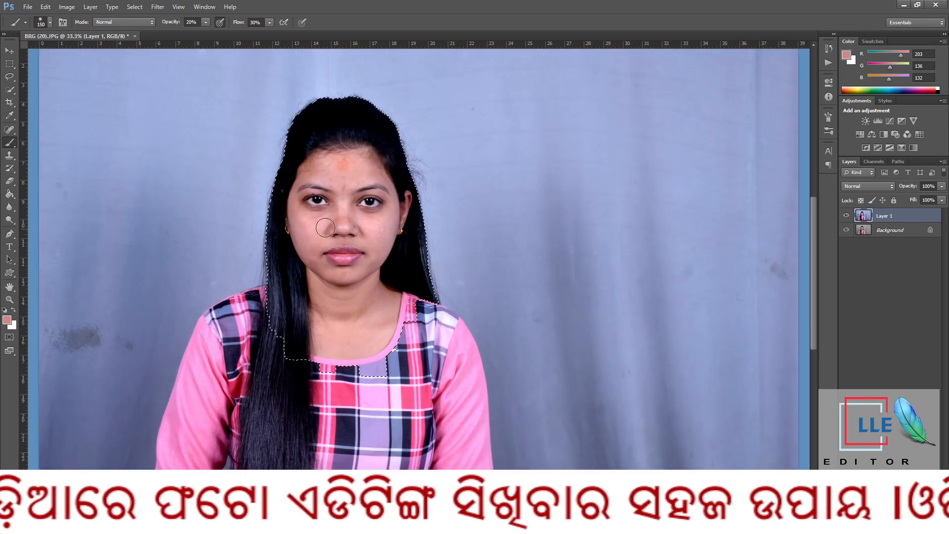
{"action": "key", "text": "bracketleft"}
{"action": "key", "text": "bracketleft"}
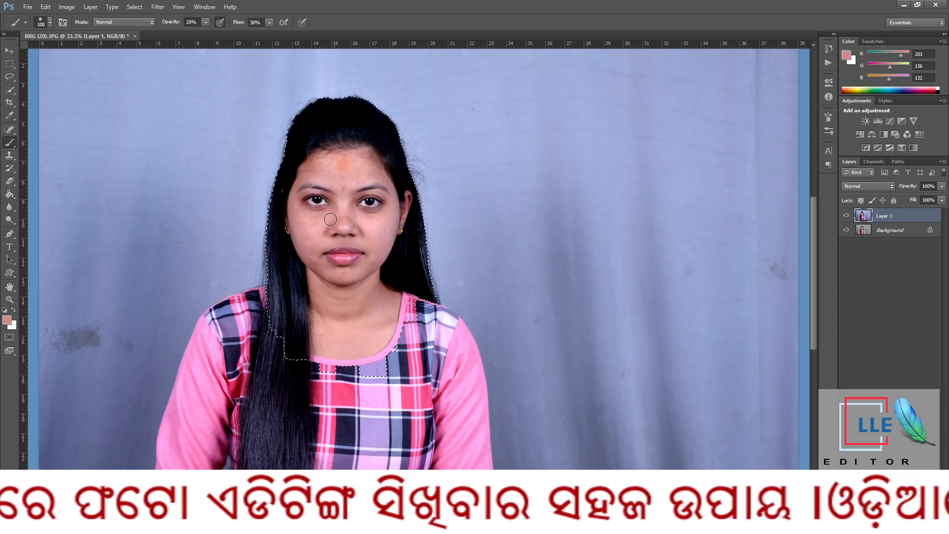
- Continue painting the skin tone over the forehead, cheeks and chin, enlarging the brush gradually from 125 to 200 px
{"action": "key", "text": "bracketleft"}
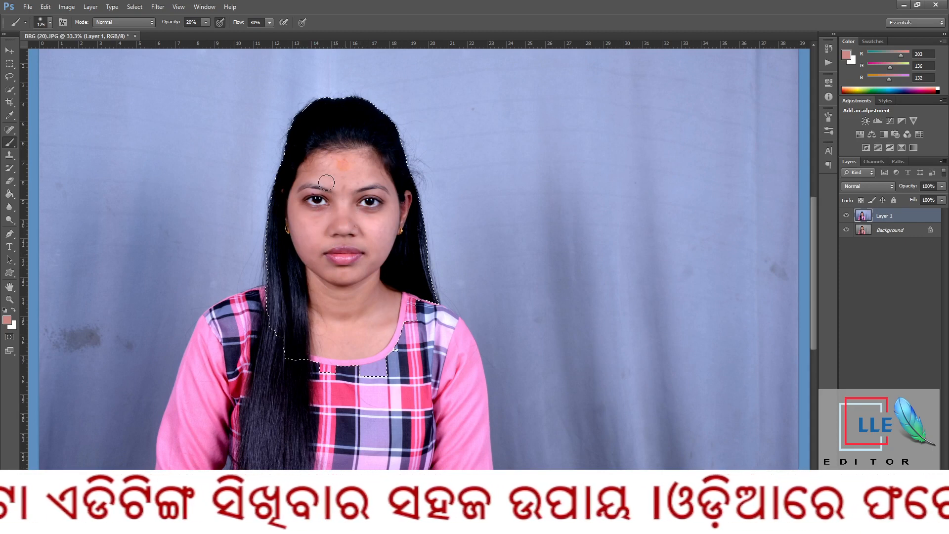
{"action": "key", "text": "bracketright"}
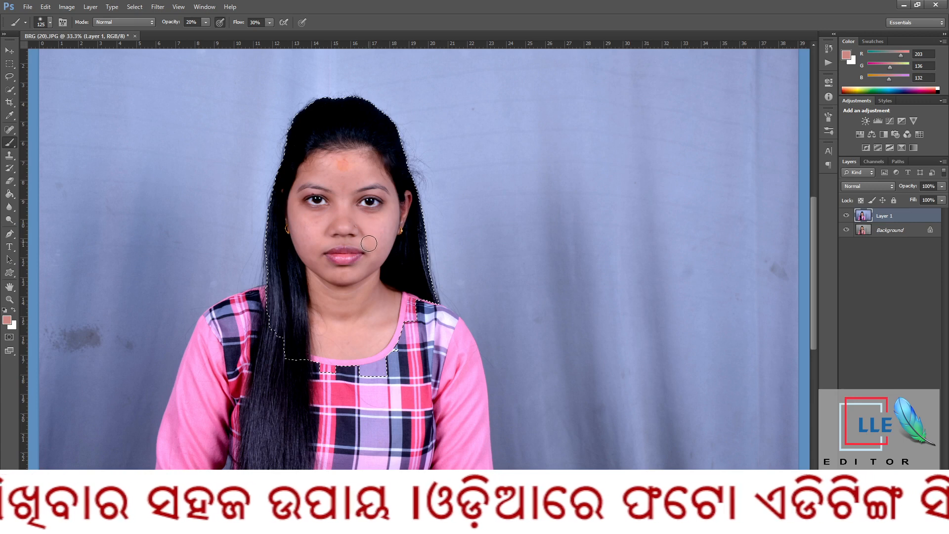
{"action": "key", "text": "bracketright"}
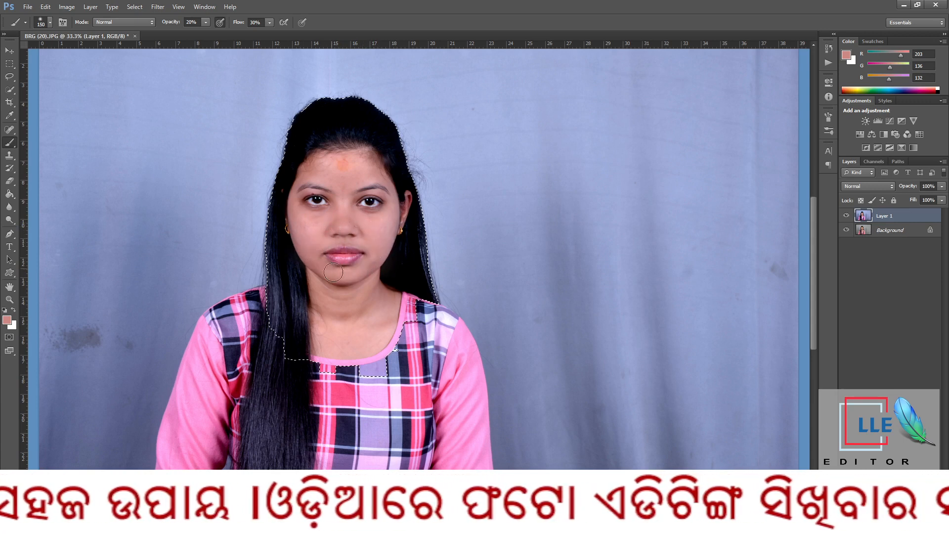
{"action": "key", "text": "bracketright"}
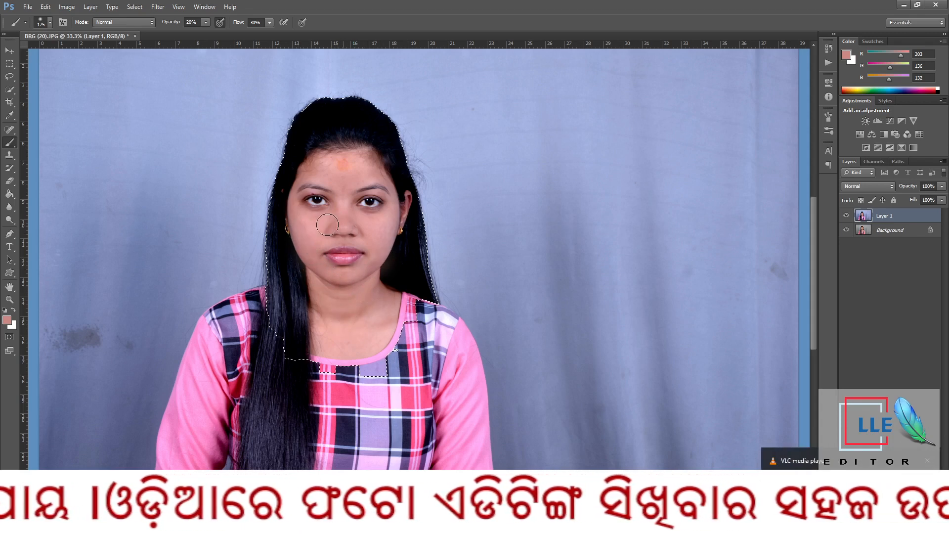
{"action": "key", "text": "bracketright"}
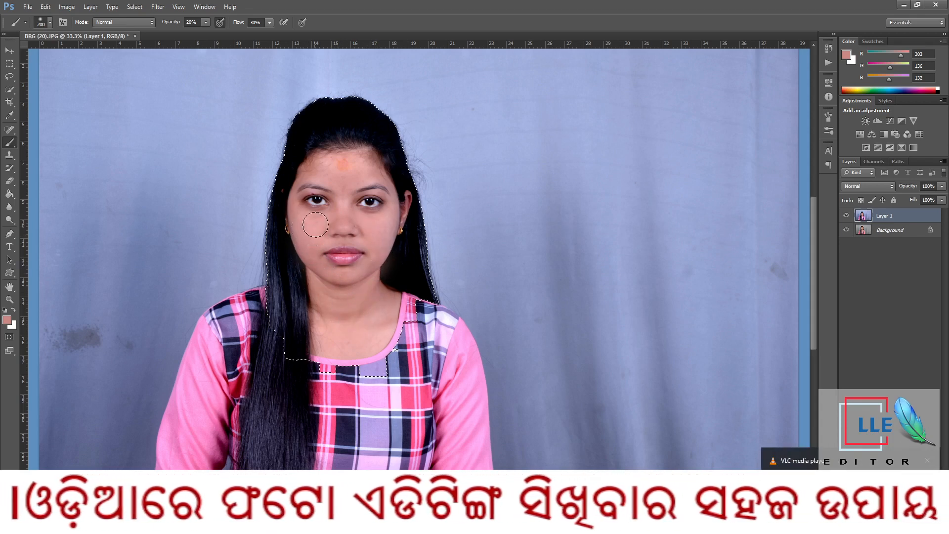
- Sharpen the selected face area with Unsharp Mask at amount 65%, radius 4.0 pixels and threshold 10 levels, and clear the selection
{"action": "left_click", "coordinate": [157, 7]}
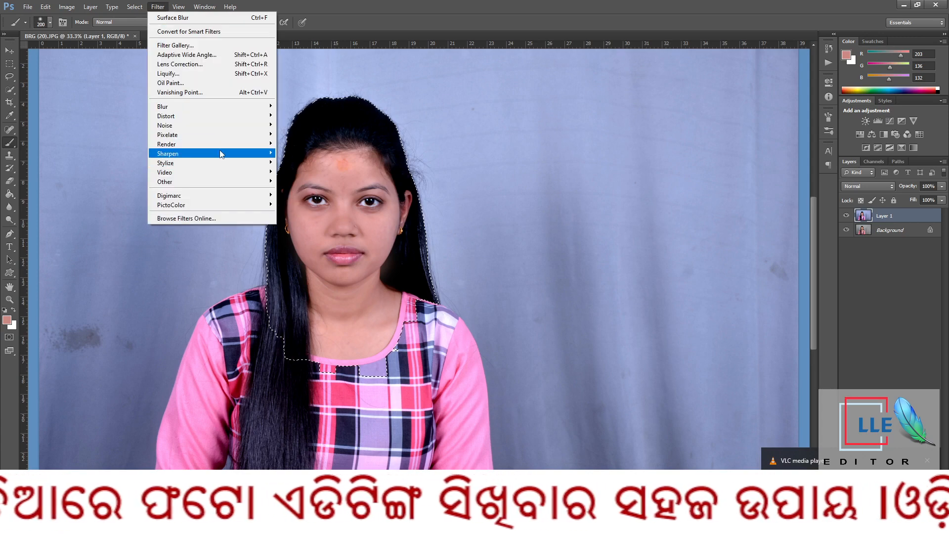
{"action": "mouse_move", "coordinate": [267, 153]}
{"action": "left_click", "coordinate": [300, 190]}
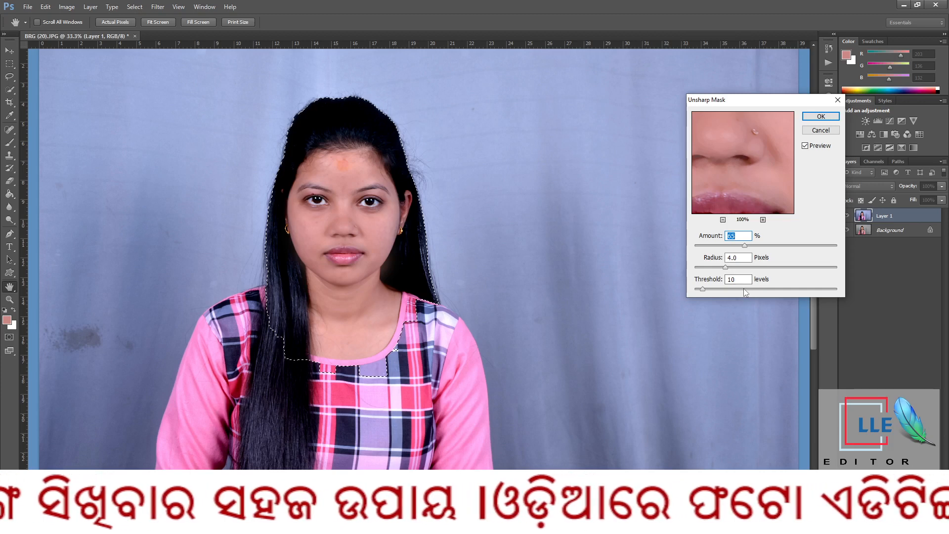
{"action": "left_click", "coordinate": [821, 116]}
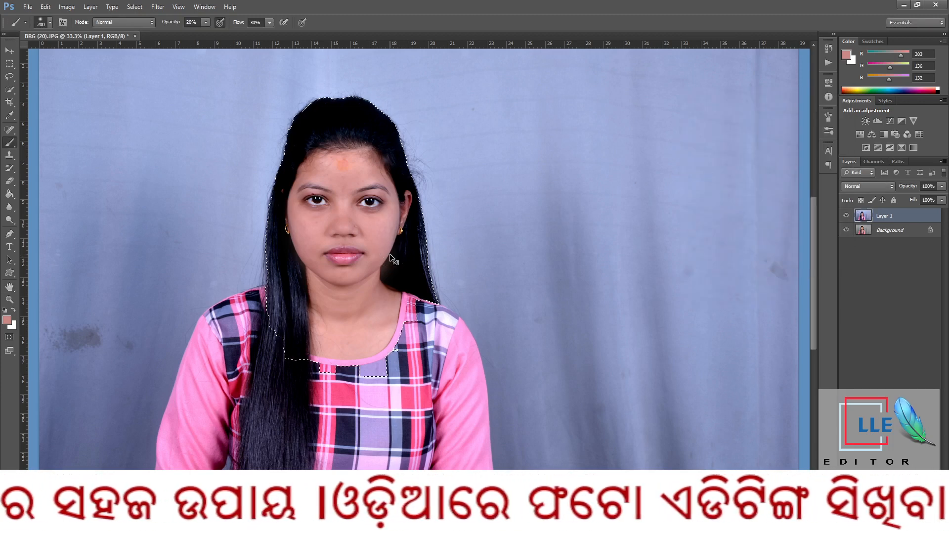
{"action": "key", "text": "ctrl+d"}
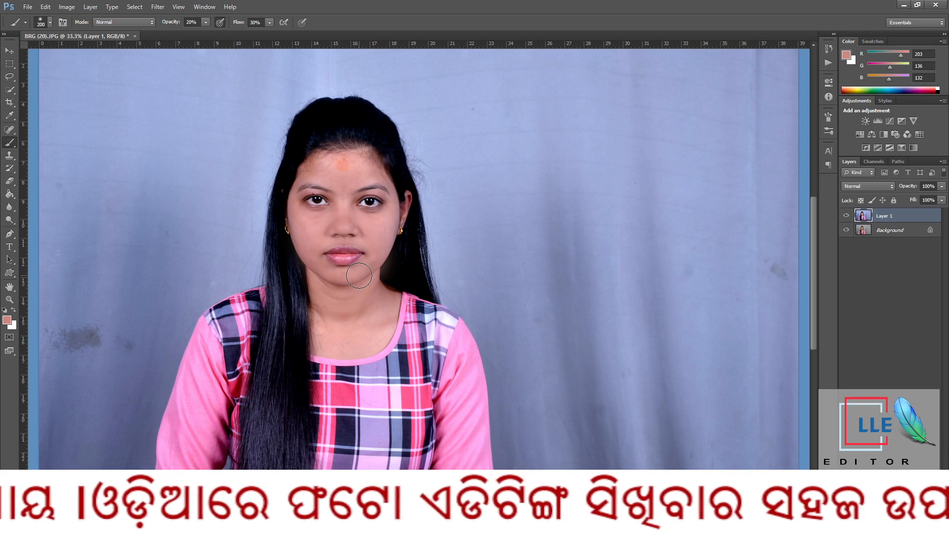
- Outline the woman's lips with the Lasso tool and feather the selection by 5 pixels
{"action": "key", "text": "l"}
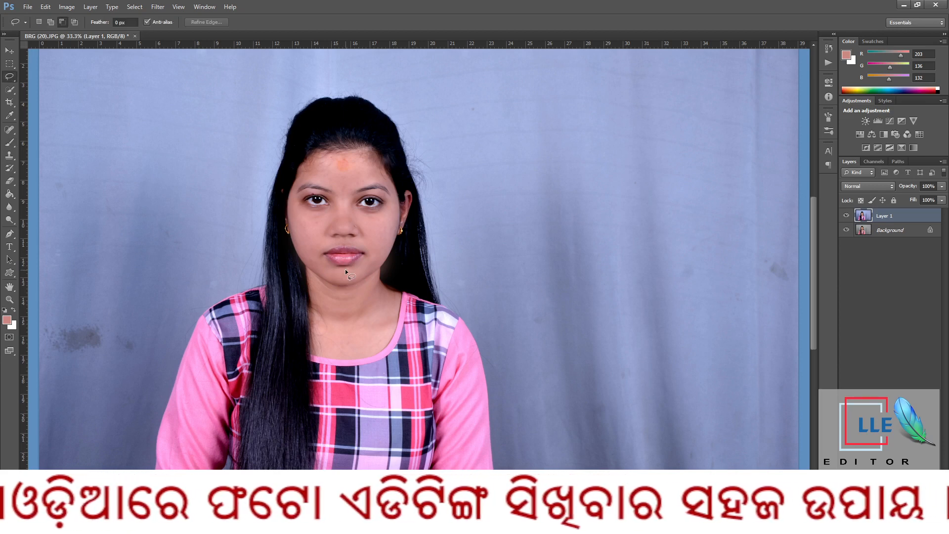
{"action": "right_click", "coordinate": [10, 77]}
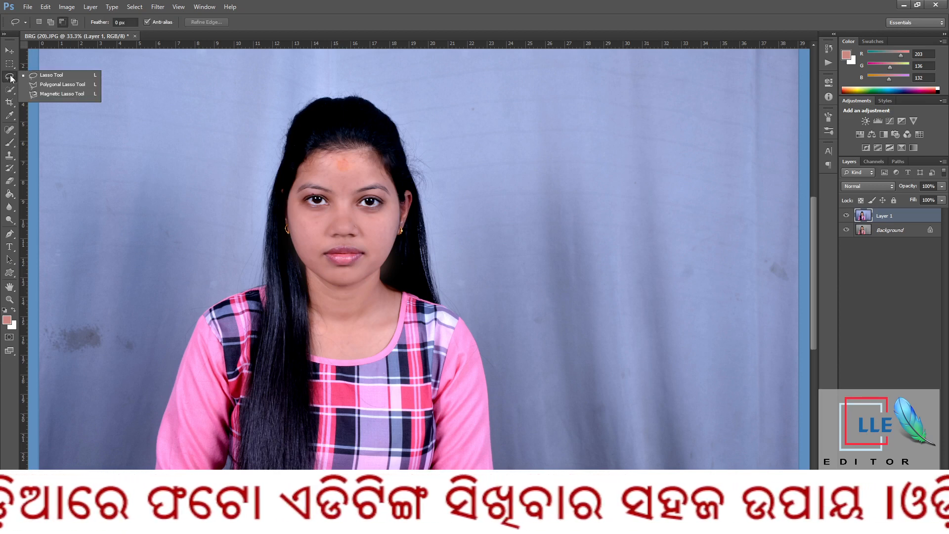
{"action": "left_click", "coordinate": [36, 77]}
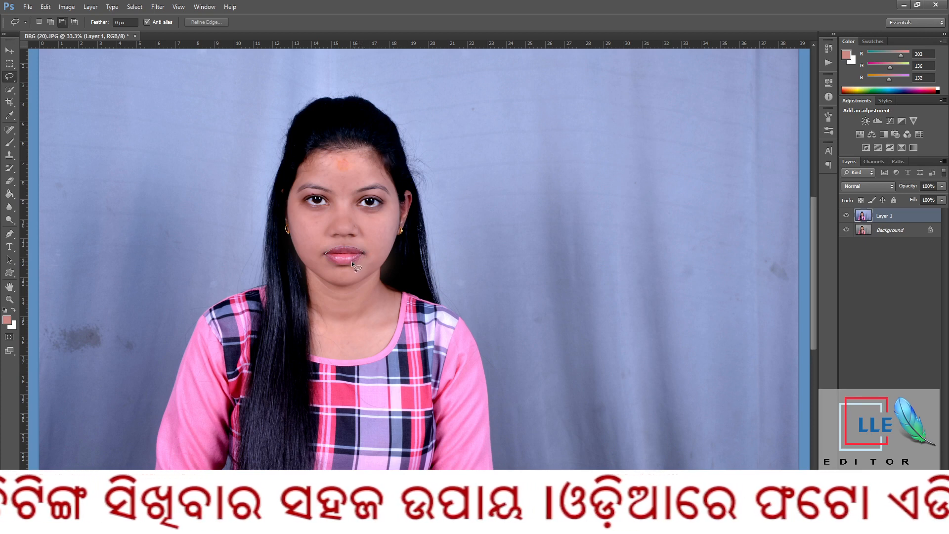
{"action": "left_click_drag", "start_coordinate": [325, 254], "coordinate": [326, 255]}
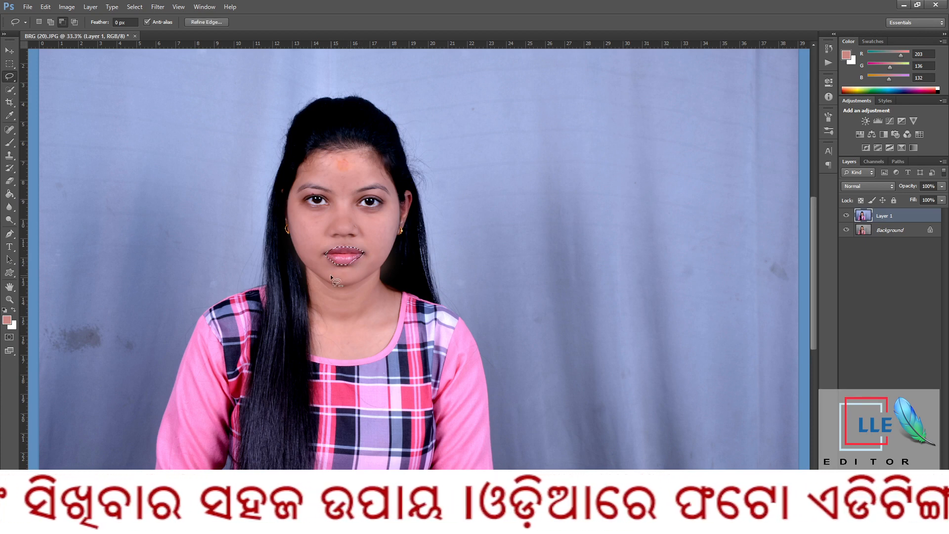
{"action": "key", "text": "shift"}
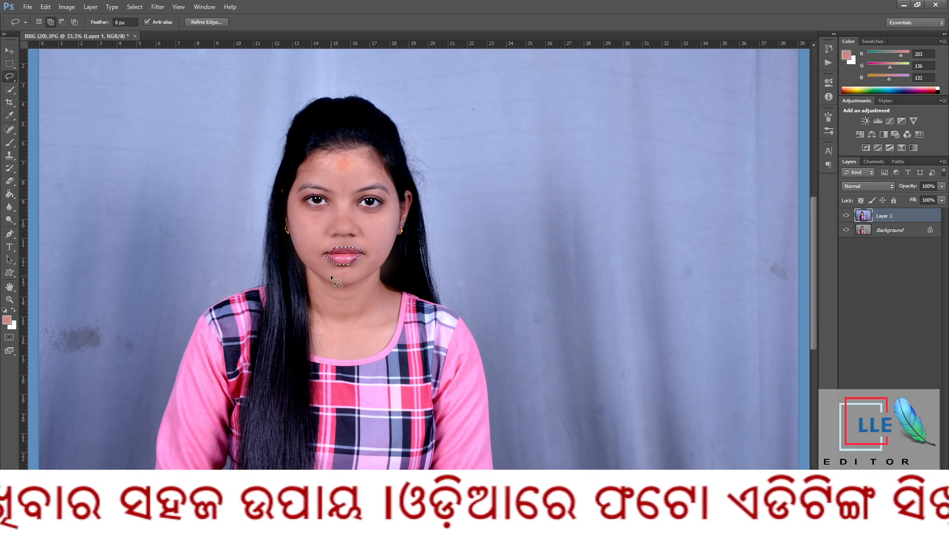
{"action": "key", "text": "shift+F6"}
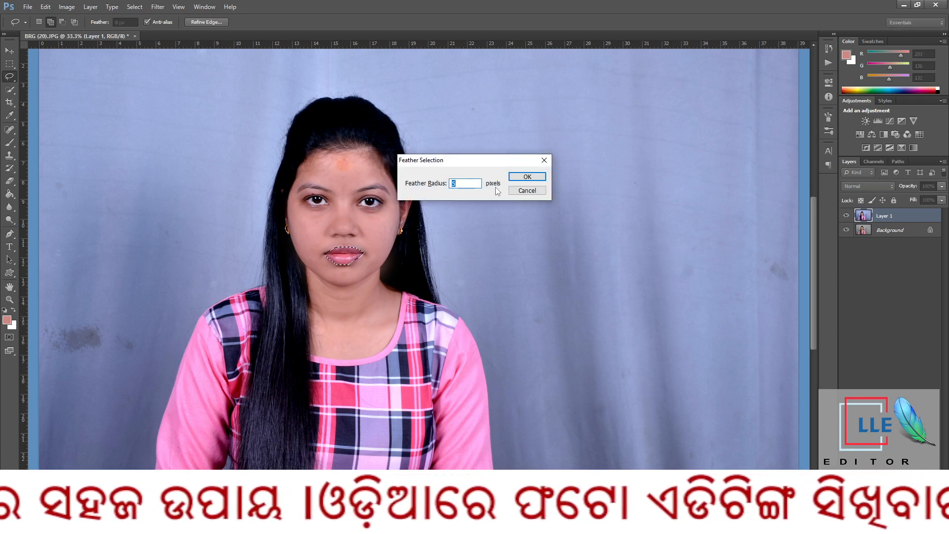
{"action": "left_click", "coordinate": [532, 178]}
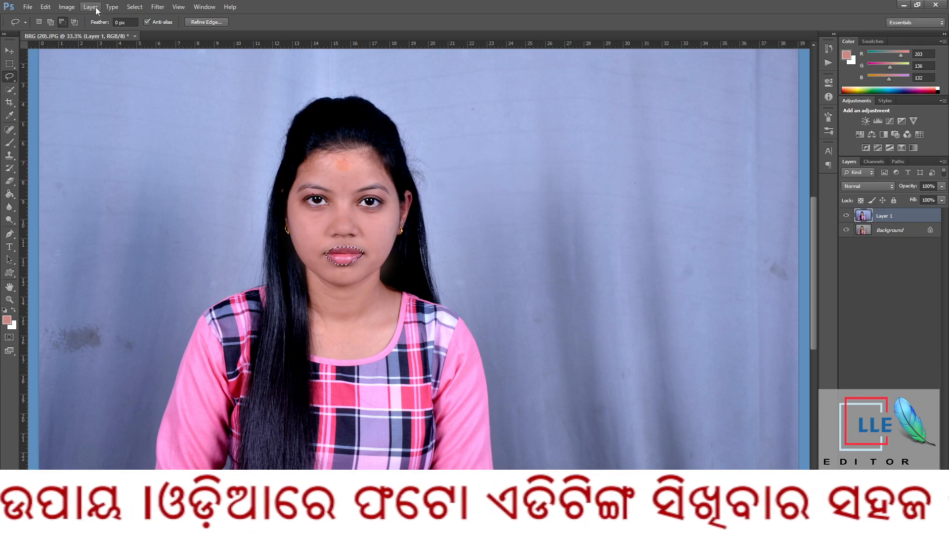
- Reset Variations to the original, apply the Darker midtones variation to the lips, and clear the selection
{"action": "left_click", "coordinate": [67, 7]}
{"action": "mouse_move", "coordinate": [82, 31]}
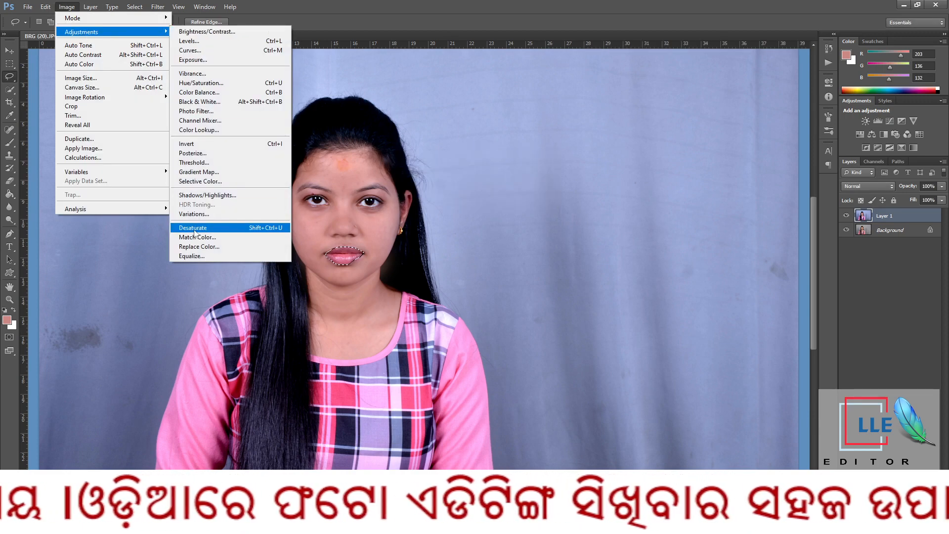
{"action": "left_click", "coordinate": [194, 214]}
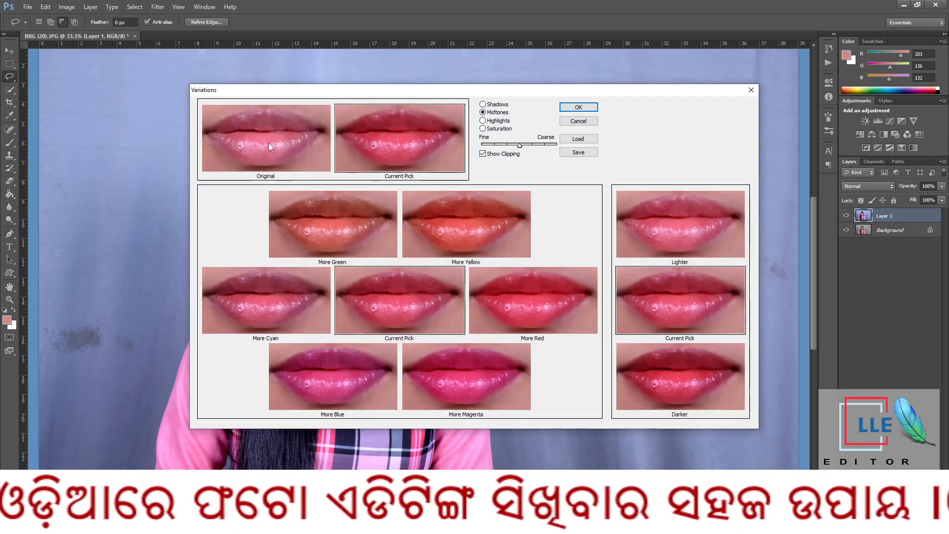
{"action": "left_click", "coordinate": [269, 143]}
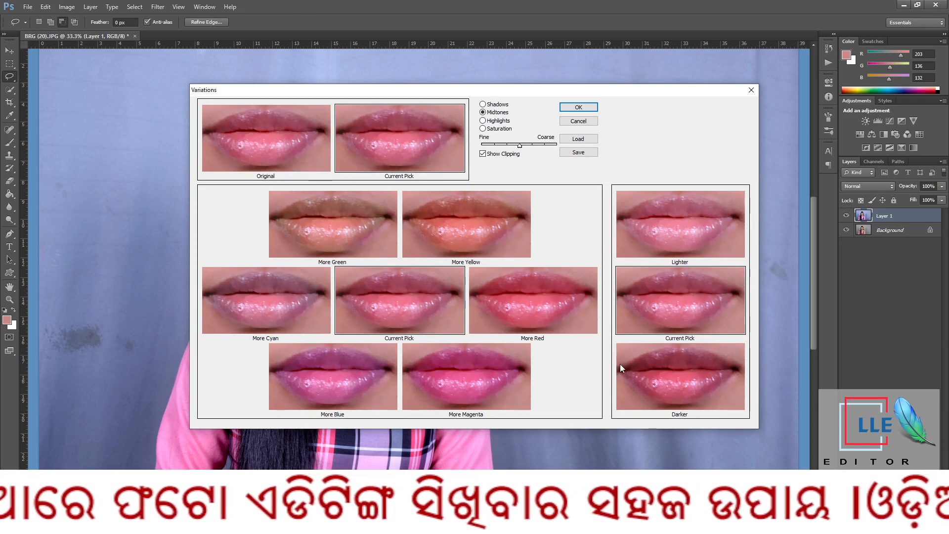
{"action": "left_click", "coordinate": [684, 383]}
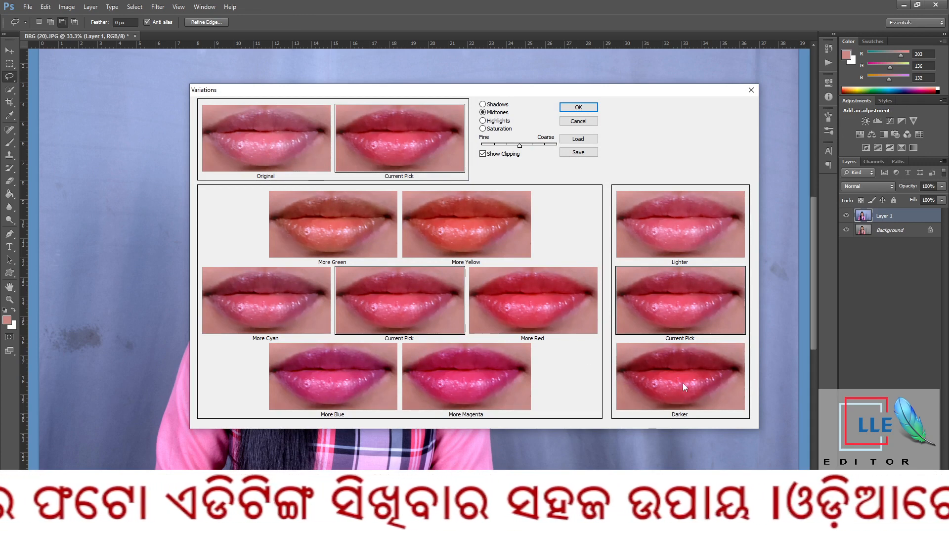
{"action": "left_click", "coordinate": [578, 107]}
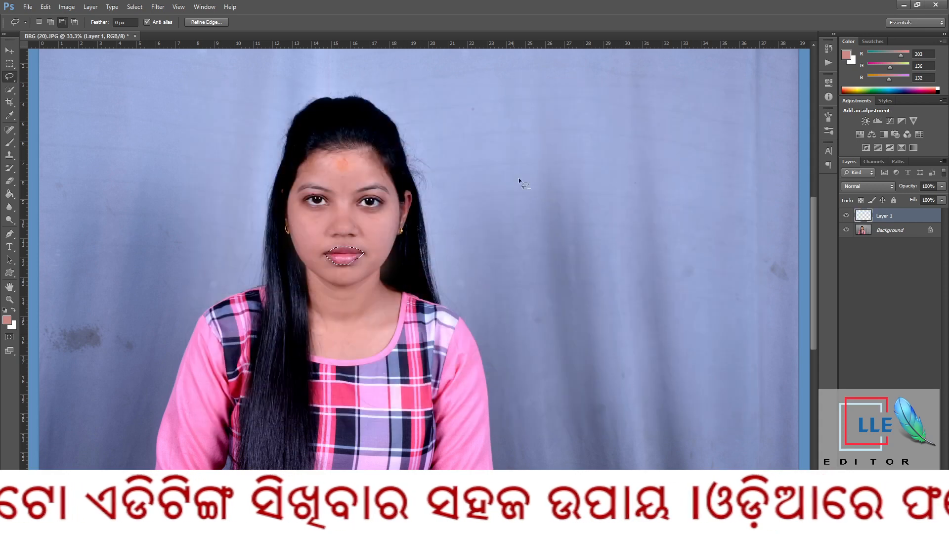
{"action": "key", "text": "ctrl+d"}
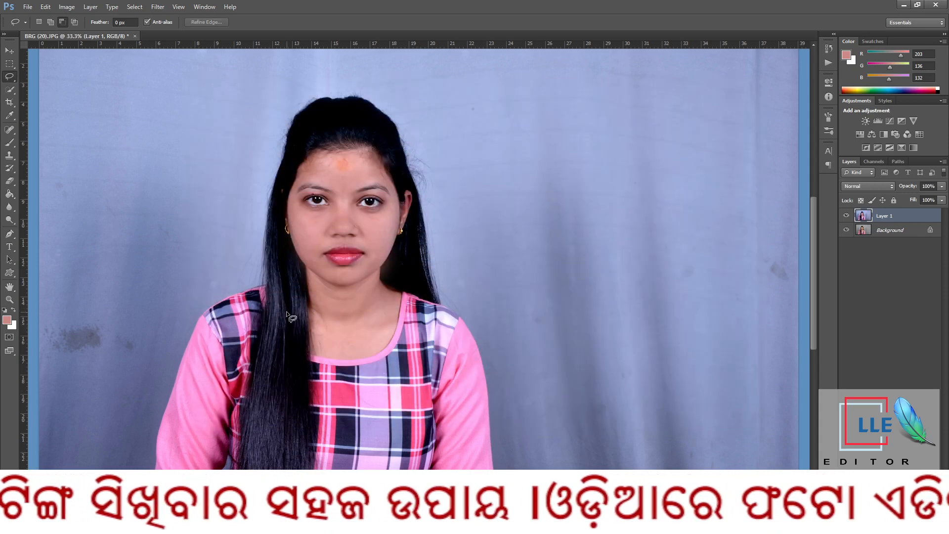
- Select the whole backdrop around the woman with the Quick Selection tool
{"action": "left_click", "coordinate": [10, 91]}
{"action": "left_click", "coordinate": [62, 88]}
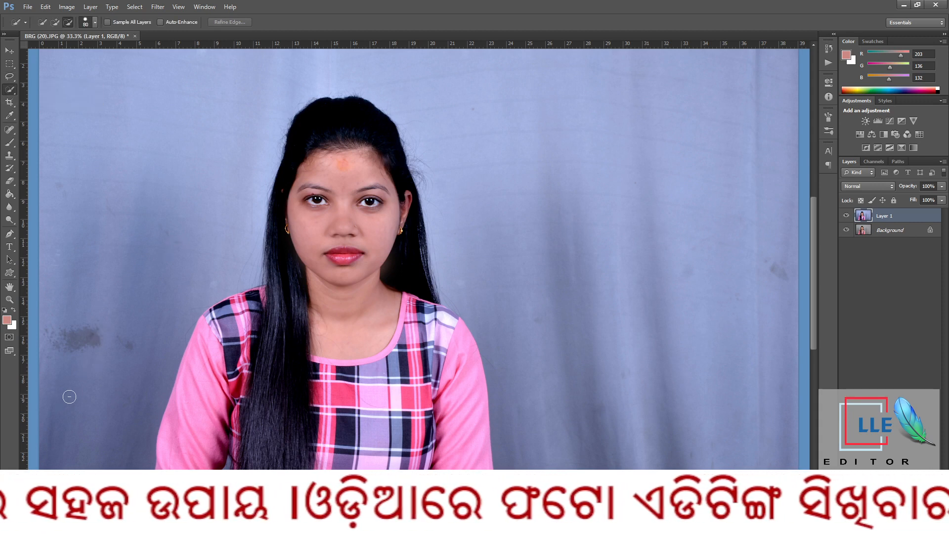
{"action": "mouse_move", "coordinate": [133, 145]}
{"action": "left_mouse_down"}
{"action": "mouse_move", "coordinate": [192, 143]}
{"action": "mouse_move", "coordinate": [243, 127]}
{"action": "left_mouse_up"}
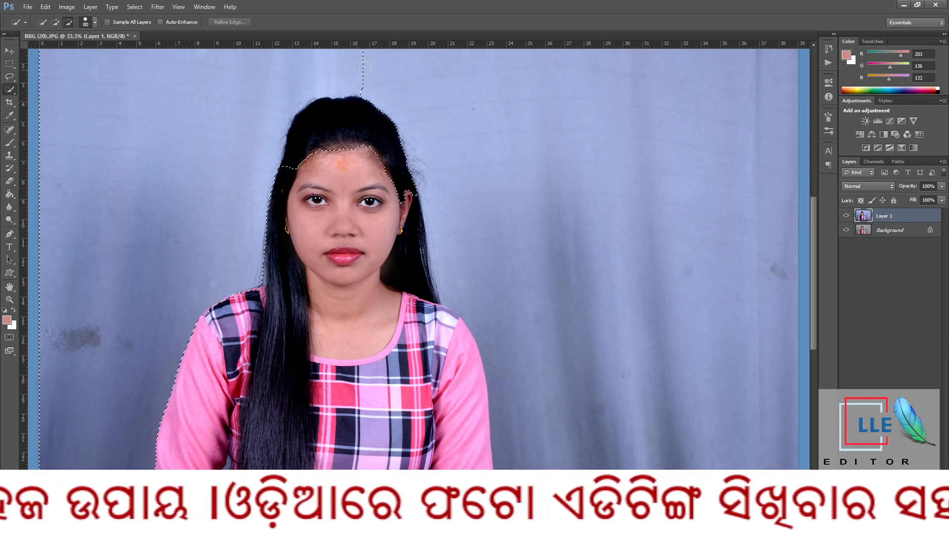
{"action": "mouse_move", "coordinate": [364, 68]}
{"action": "left_mouse_down"}
{"action": "mouse_move", "coordinate": [509, 137]}
{"action": "mouse_move", "coordinate": [553, 189]}
{"action": "left_mouse_up"}
{"action": "left_click_drag", "start_coordinate": [566, 250], "coordinate": [580, 301]}
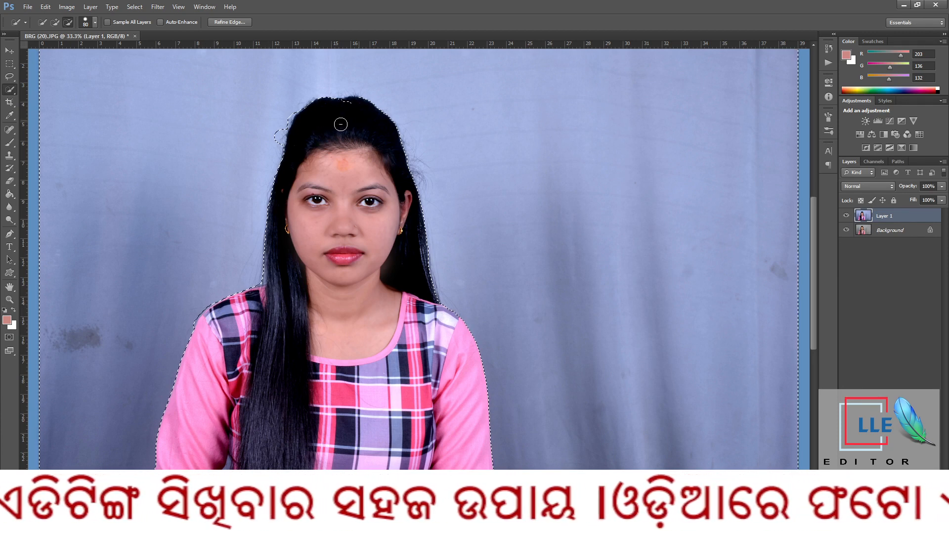
- Sample a light backdrop colour for the Brush and set it to 60% opacity, 65% flow and size 600
{"action": "key", "text": "b"}
{"action": "left_click", "coordinate": [236, 132], "text": "alt"}
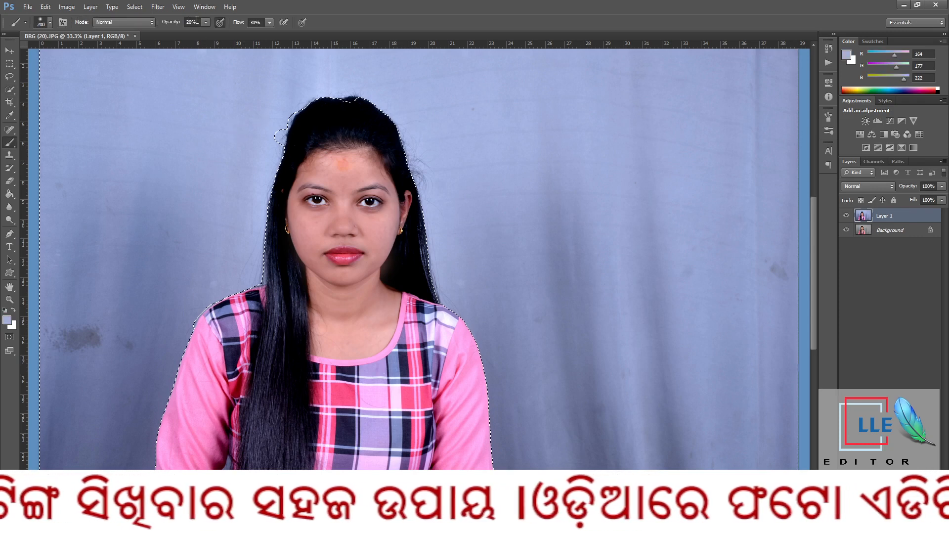
{"action": "type", "text": "50"}
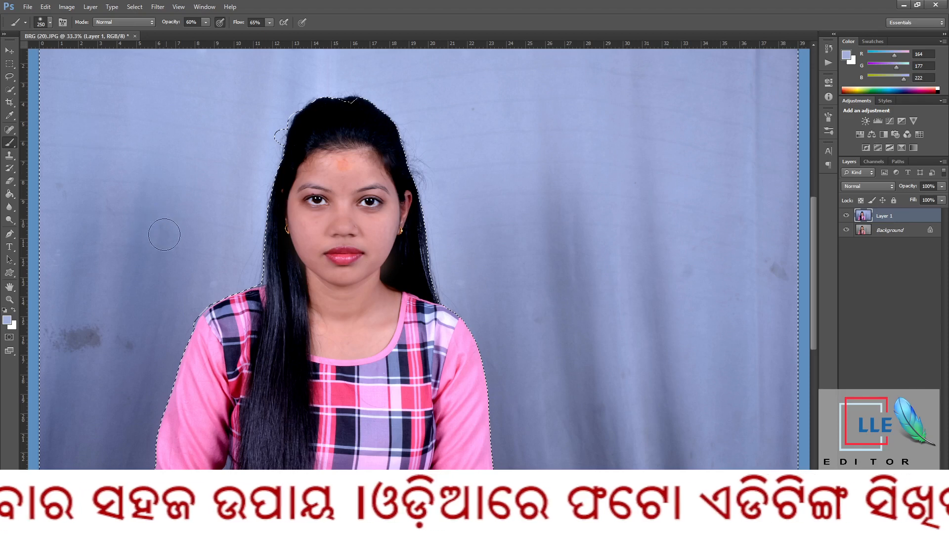
{"action": "key", "text": "bracketright"}
{"action": "key", "text": "bracketright"}
{"action": "key", "text": "bracketright"}
{"action": "key", "text": "bracketright"}
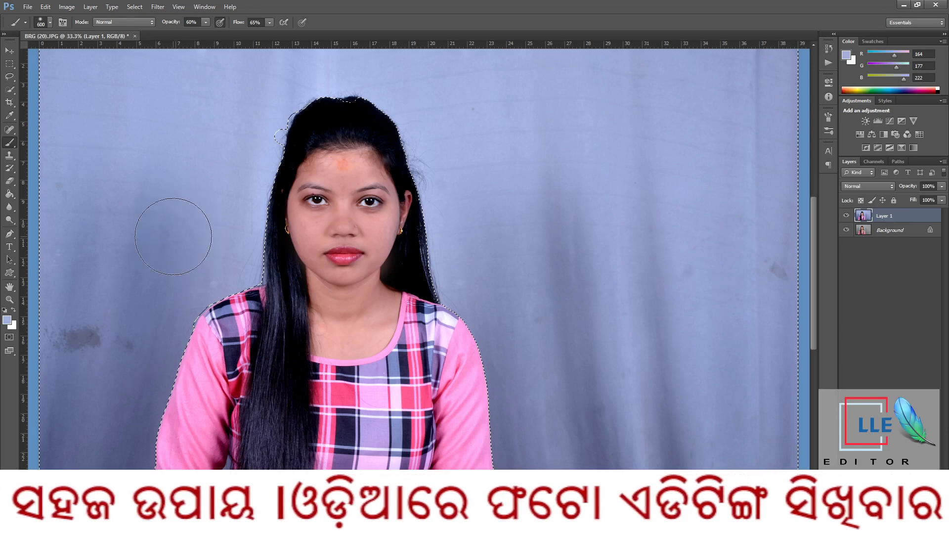
- Sample a darker backdrop tone, paint over the folds and stains around the woman, and clear the selection
{"action": "left_click", "coordinate": [201, 235], "text": "alt"}
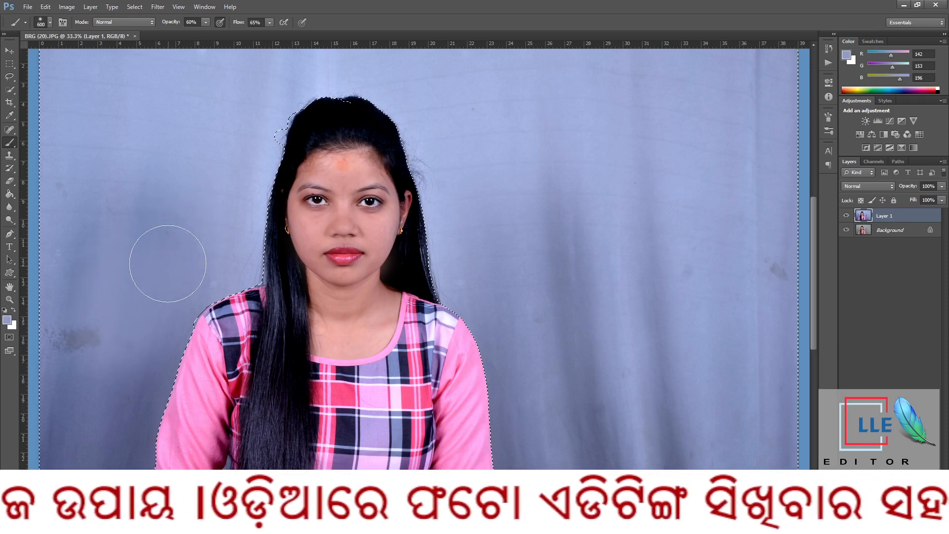
{"action": "scroll", "coordinate": [251, 138], "scroll_direction": "up", "scroll_amount": 3}
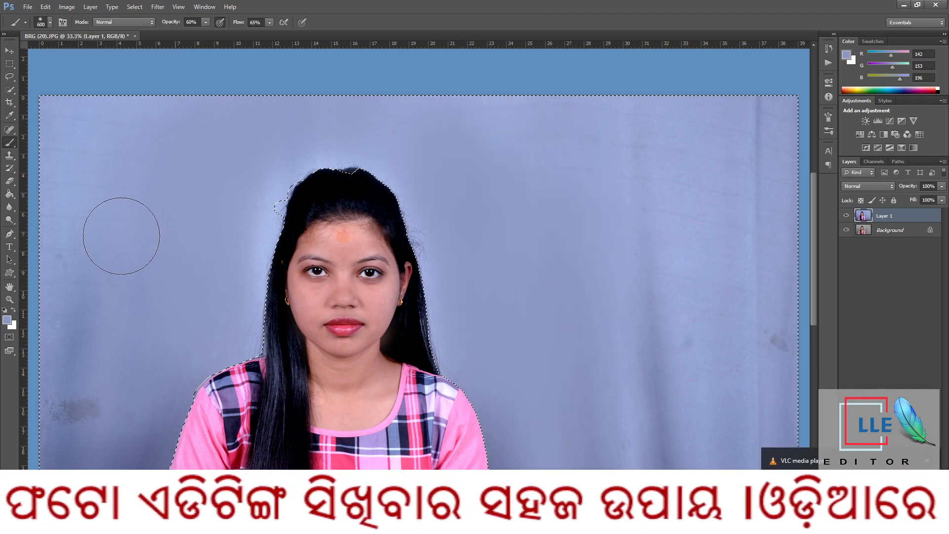
{"action": "key", "text": "ctrl+d"}
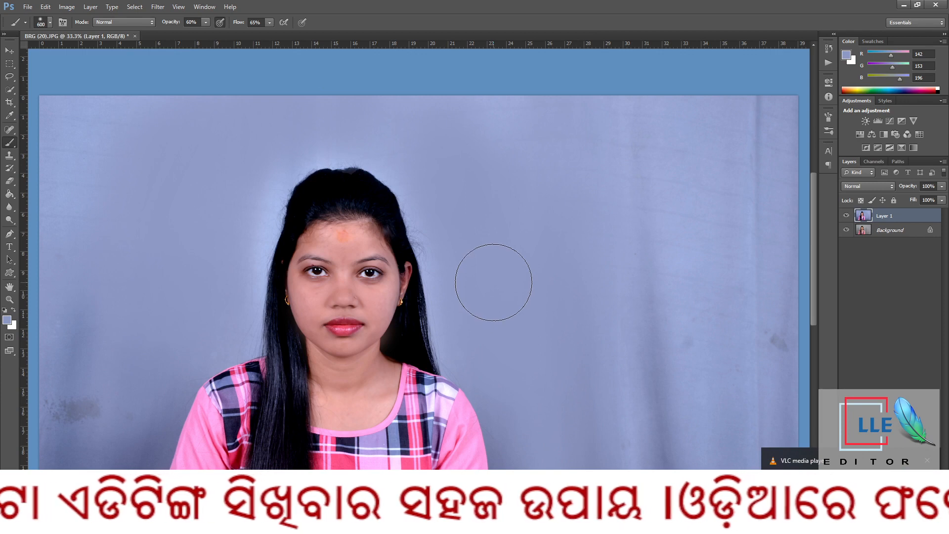
- Crop the portrait to 3 × 4 cm around the woman's head and shoulders, tilting the frame slightly to straighten her
{"action": "key", "text": "c"}
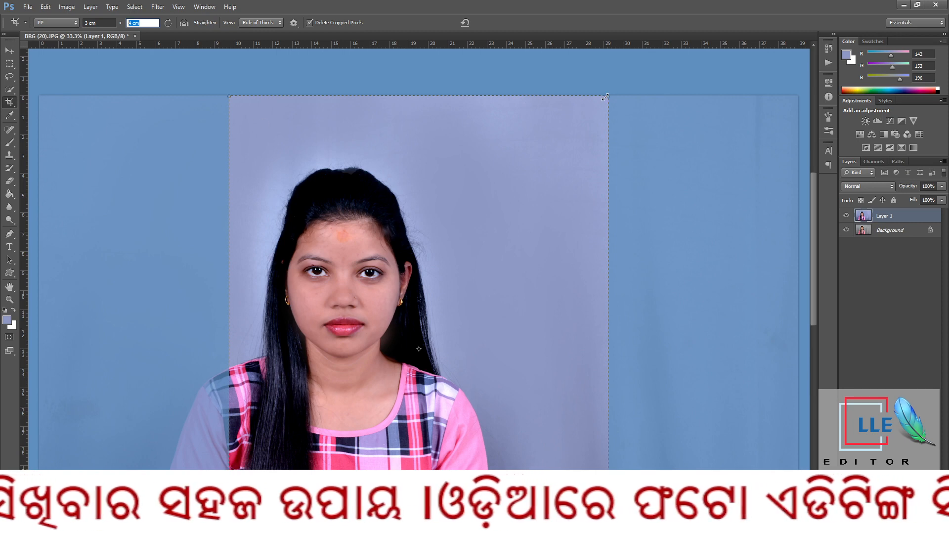
{"action": "left_click_drag", "start_coordinate": [608, 94], "coordinate": [525, 203]}
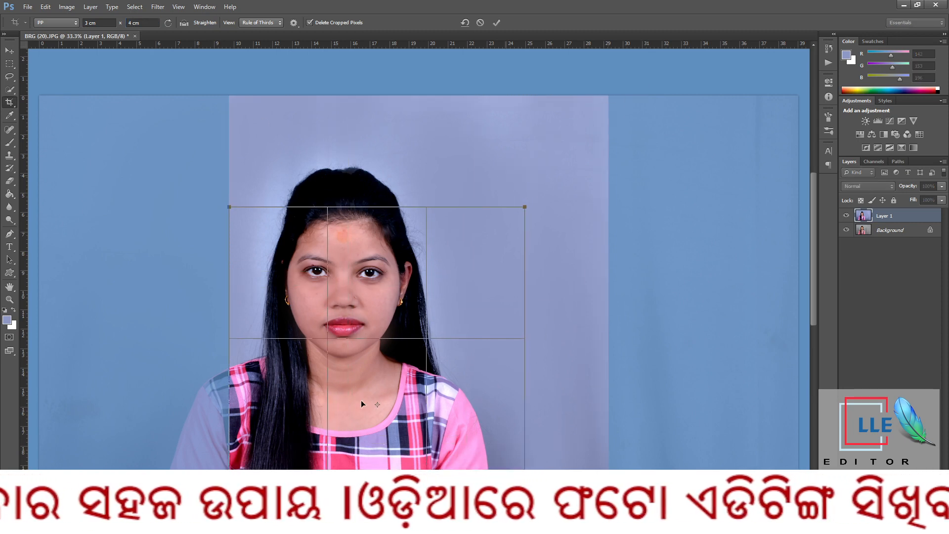
{"action": "left_click_drag", "start_coordinate": [361, 399], "coordinate": [375, 381]}
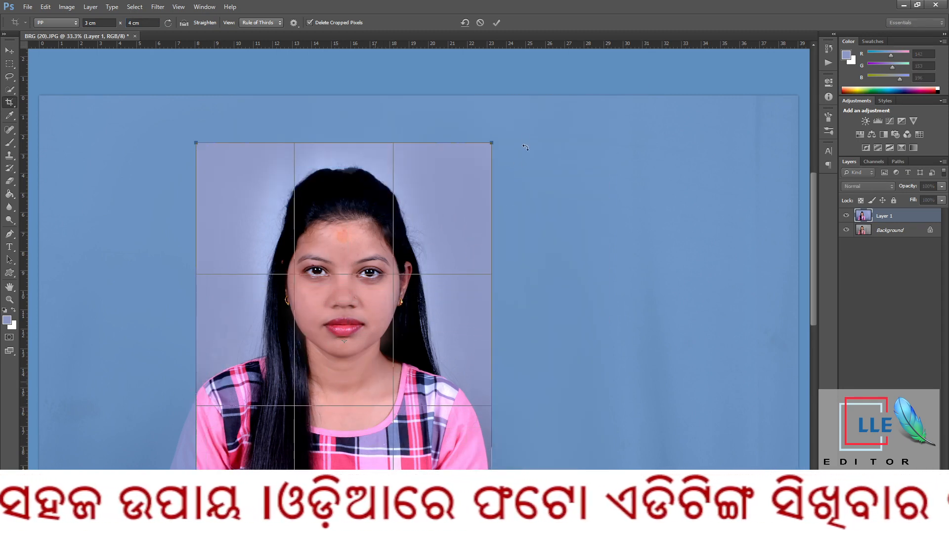
{"action": "left_click_drag", "start_coordinate": [493, 142], "coordinate": [474, 166]}
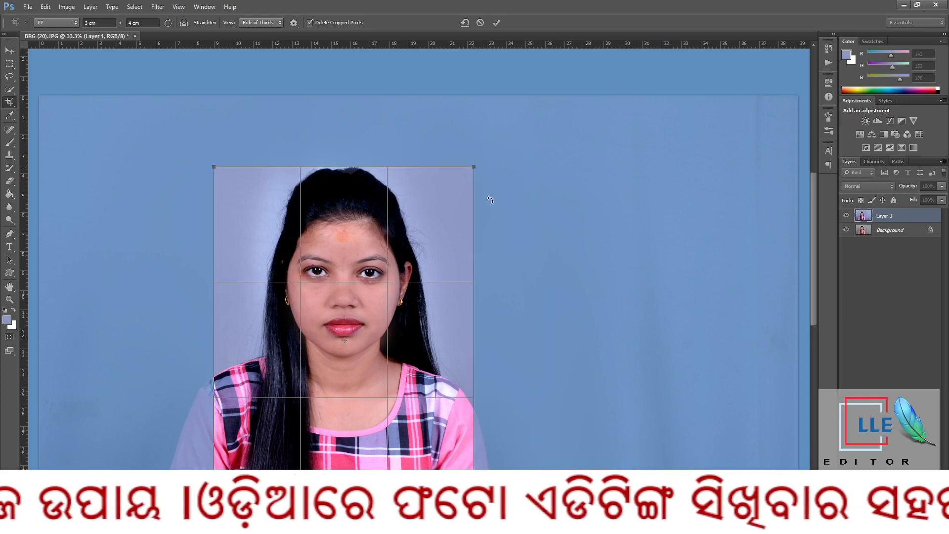
{"action": "left_click_drag", "start_coordinate": [491, 200], "coordinate": [517, 183]}
{"action": "left_click_drag", "start_coordinate": [367, 385], "coordinate": [390, 403]}
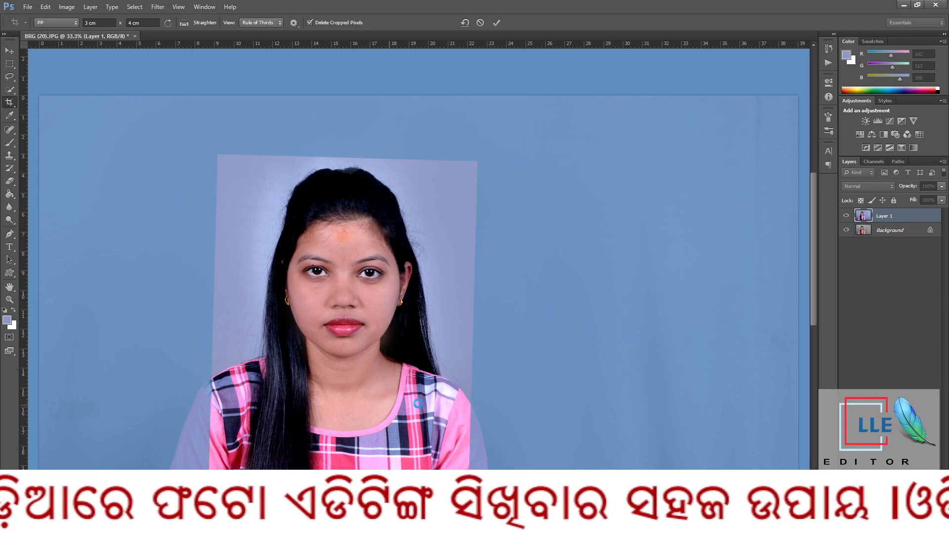
{"action": "key", "text": "Return"}
- Hide and show Layer 1 twice to compare the retouched portrait with the original
{"action": "left_click", "coordinate": [847, 218]}
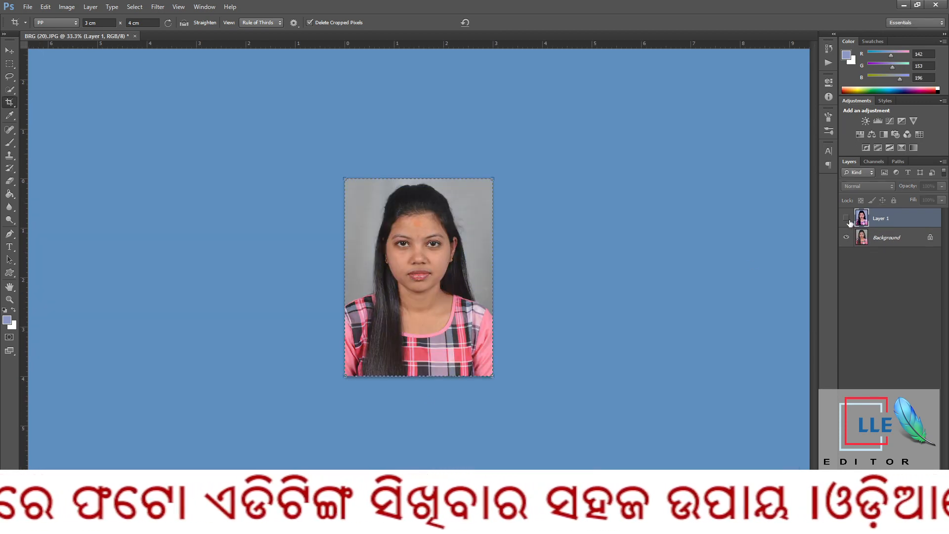
{"action": "left_click", "coordinate": [847, 218]}
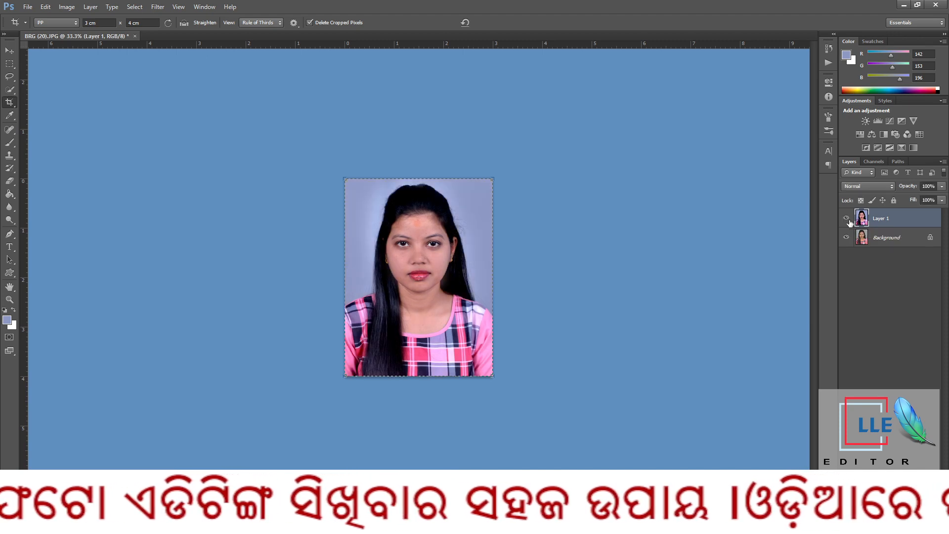
{"action": "left_click", "coordinate": [849, 221]}
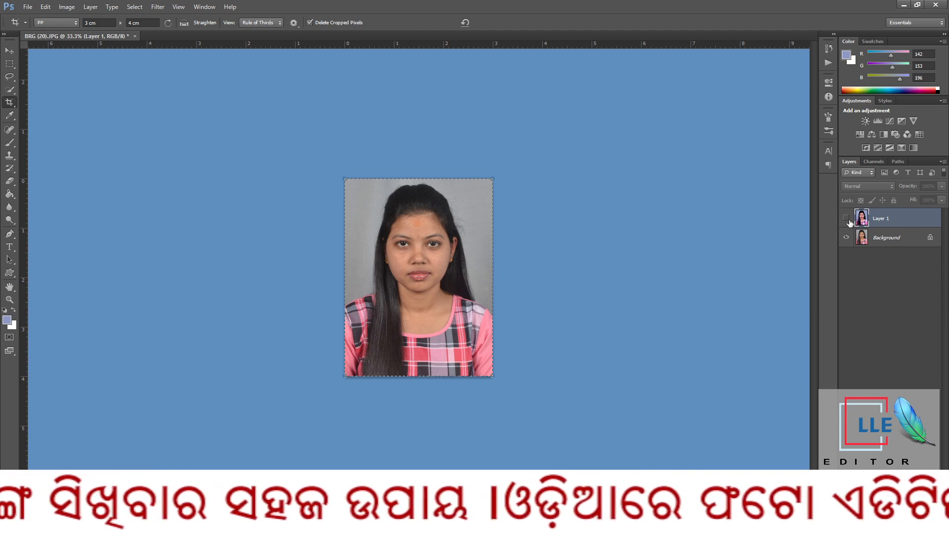
{"action": "left_click", "coordinate": [849, 221]}
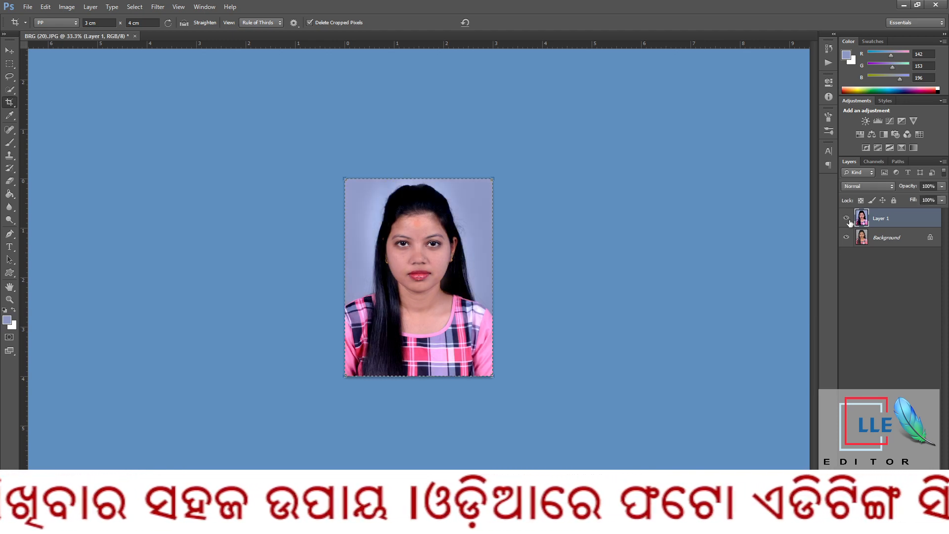